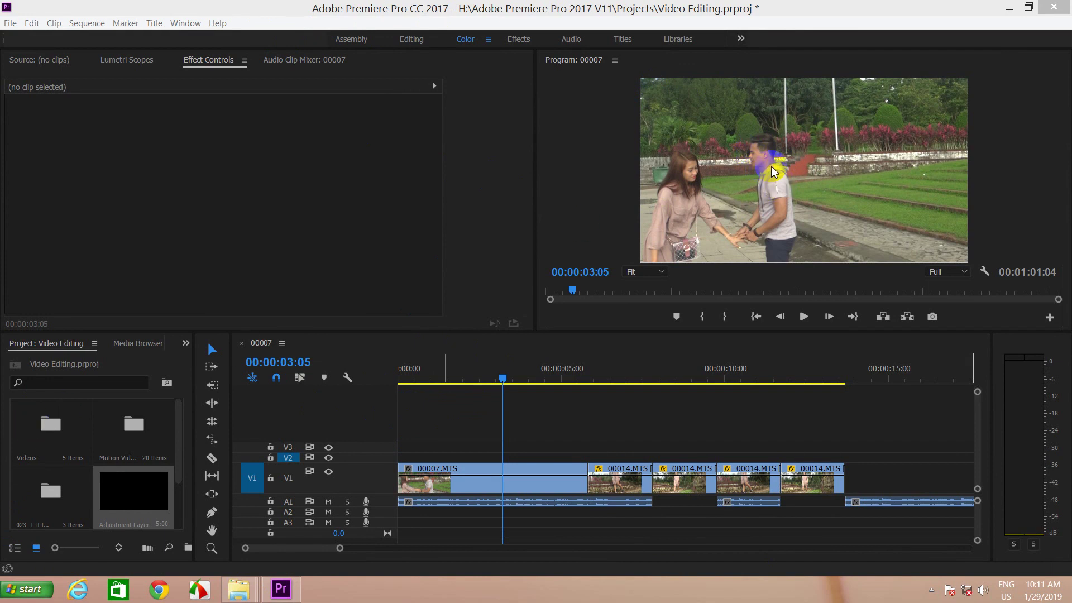
Open the >> overflow list on the Project panel group to see the other panels.
left_click(187, 344)
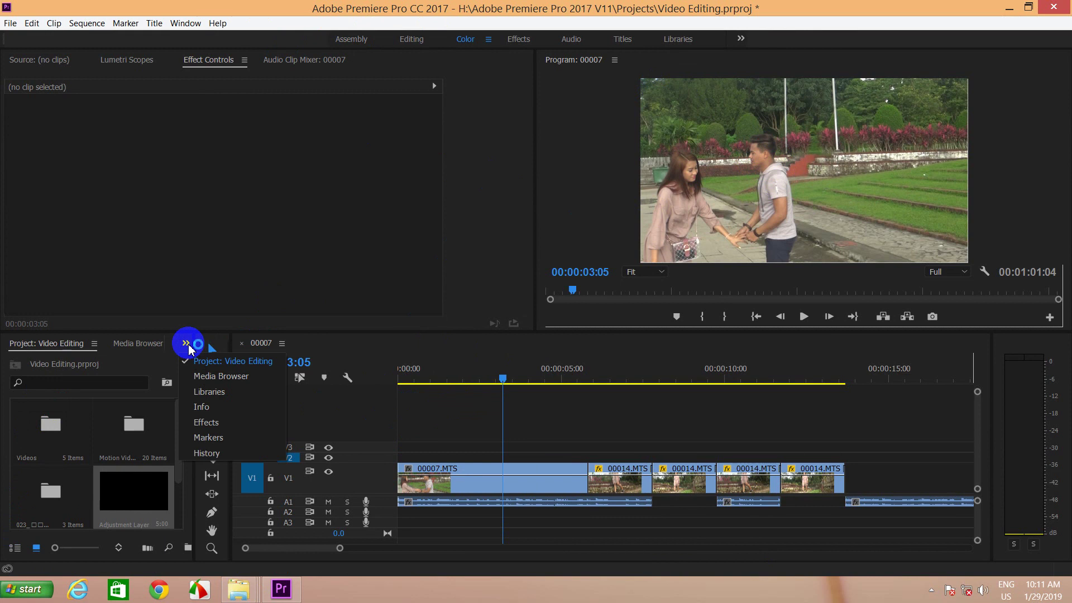
Switch the panel group to Effects, enlarge it, and expand the Video Effects folder.
left_click(206, 422)
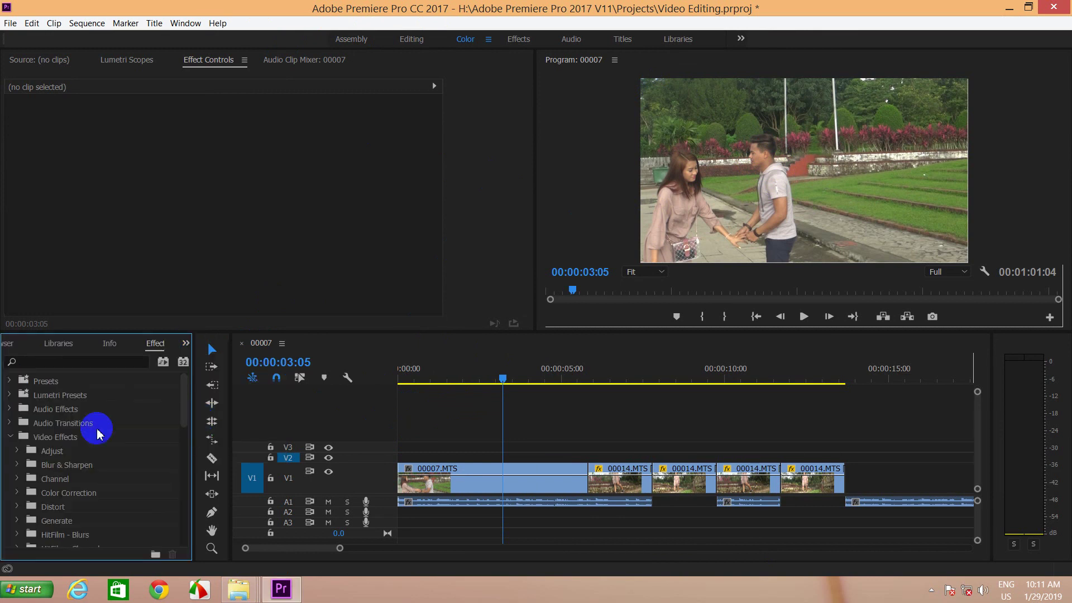
left_click_drag(175, 334, 190, 135)
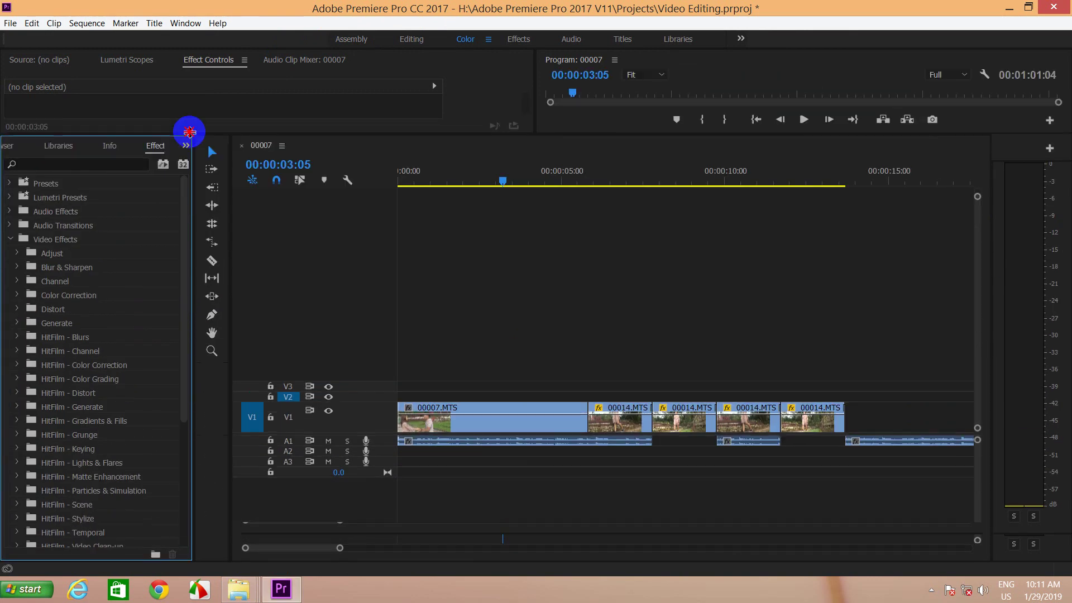
left_click(10, 236)
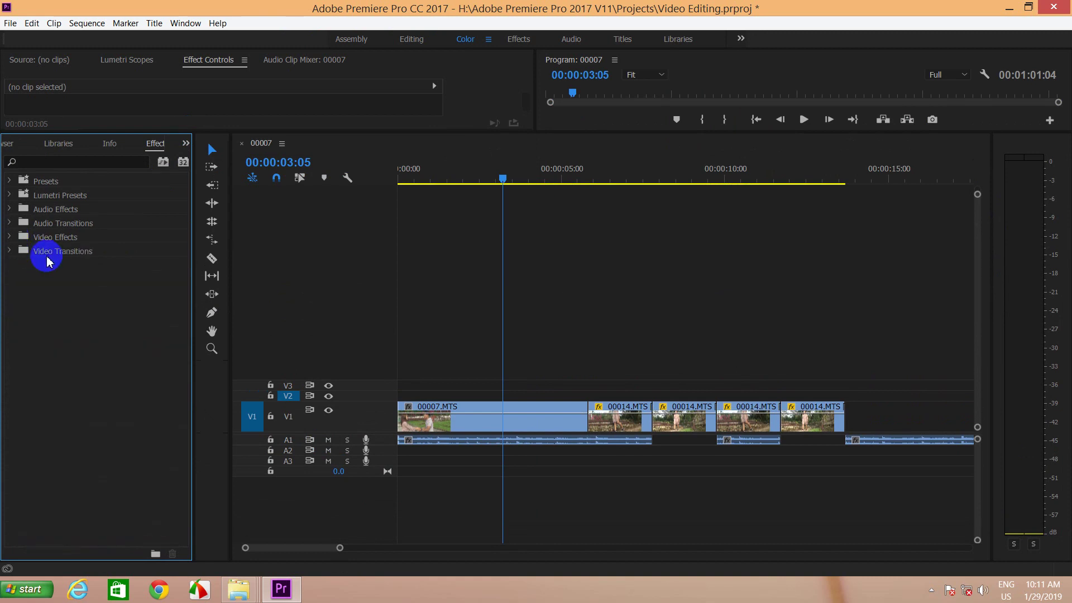
left_click(9, 236)
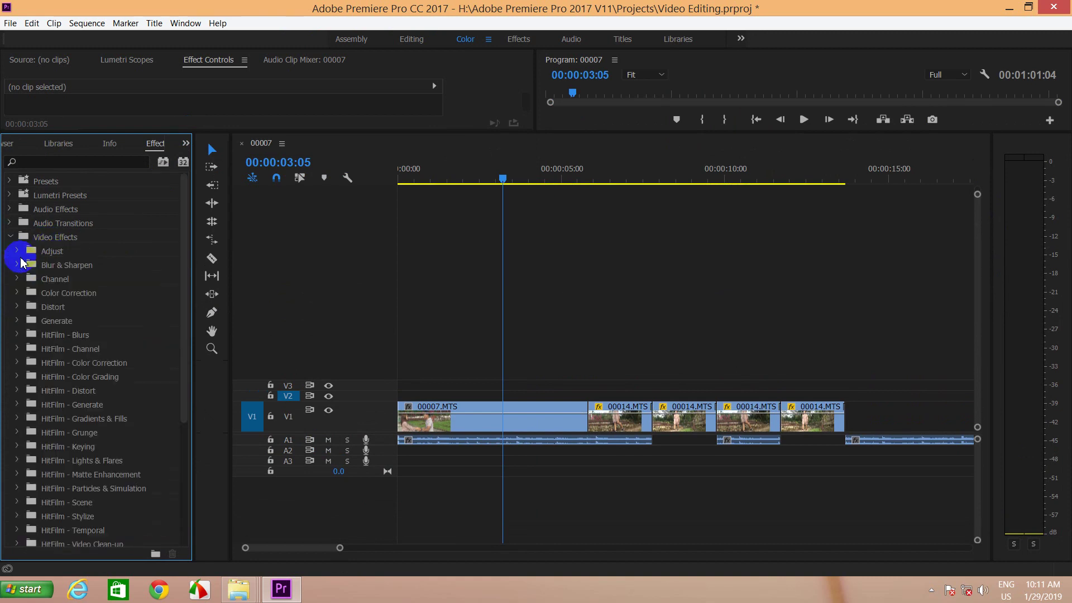
Expand HitFilm - Color Correction to show Auto Color, Auto Contrast and Auto Levels.
left_click(62, 338)
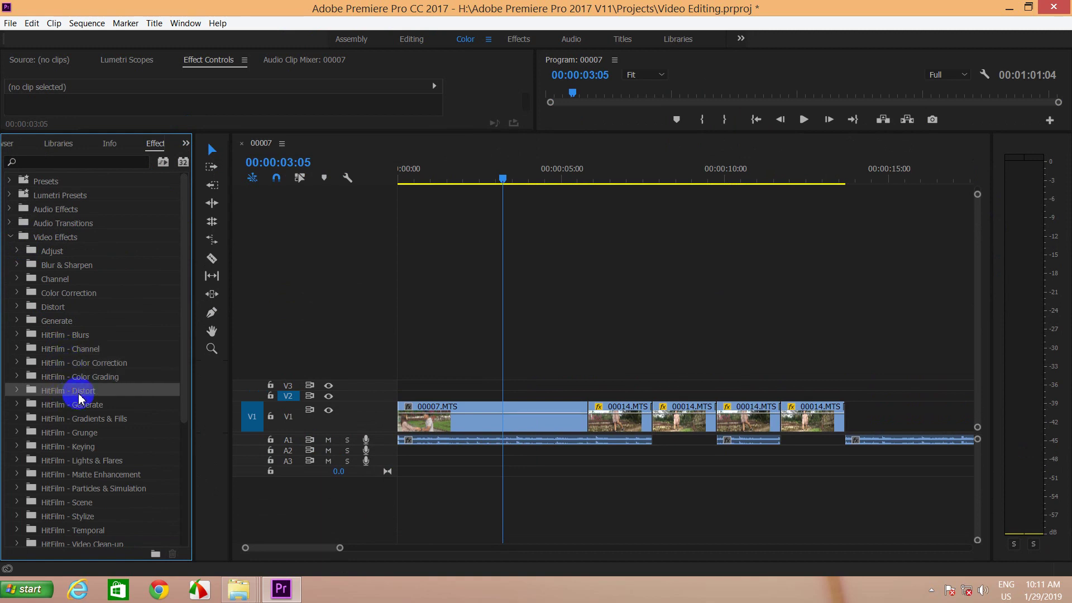
left_click_drag(185, 364, 187, 464)
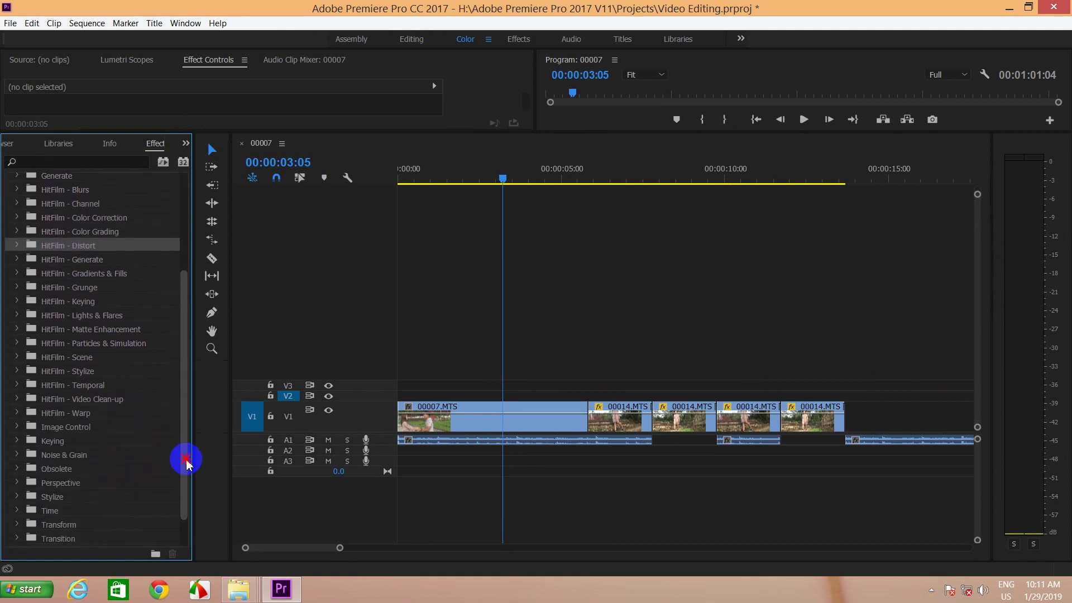
left_click(67, 273)
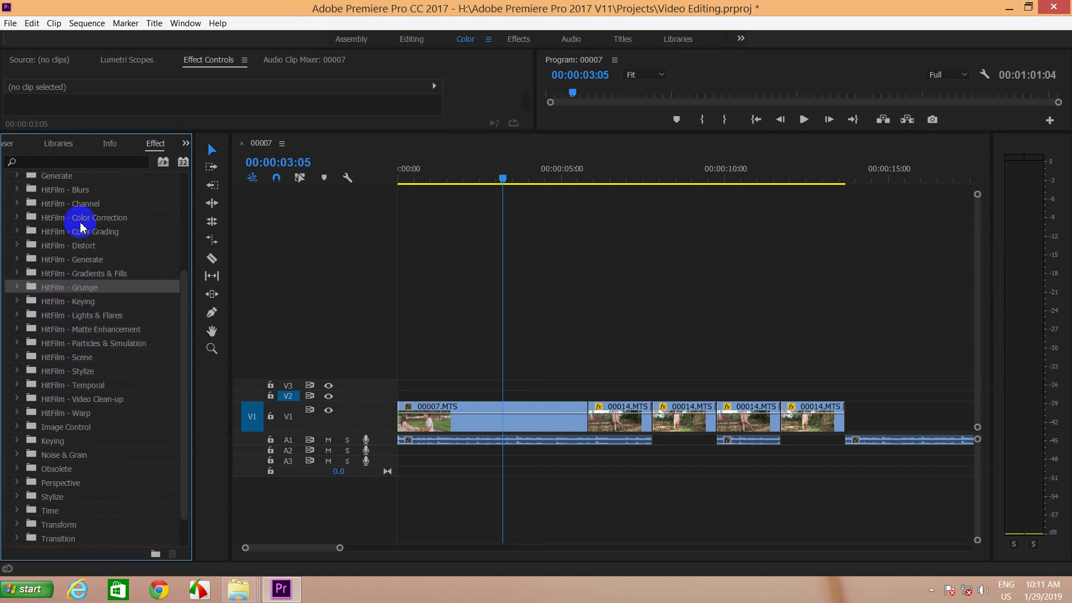
left_click(17, 217)
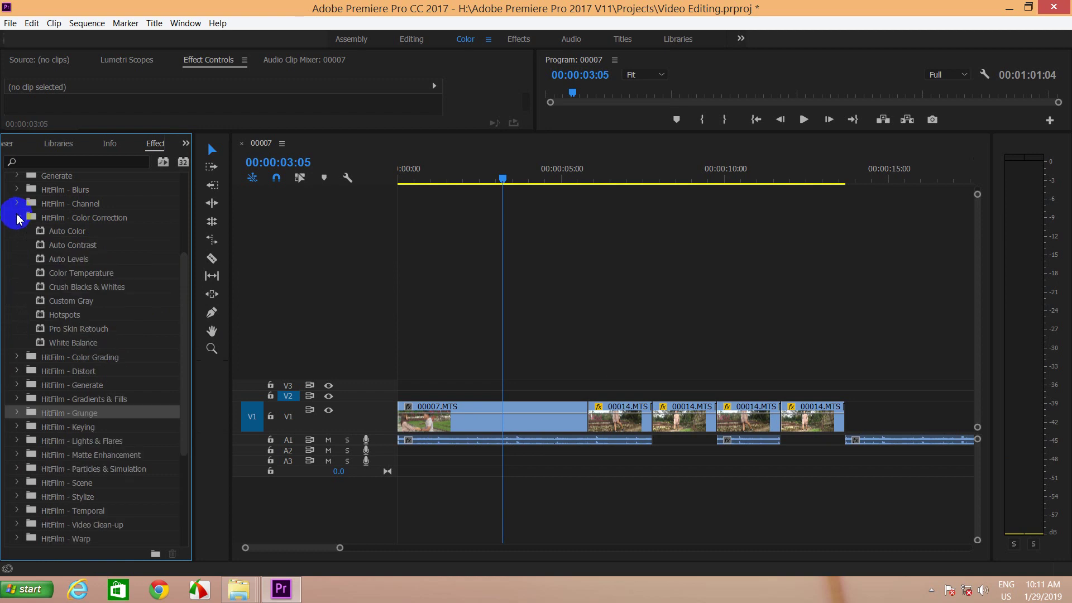
left_click(81, 235)
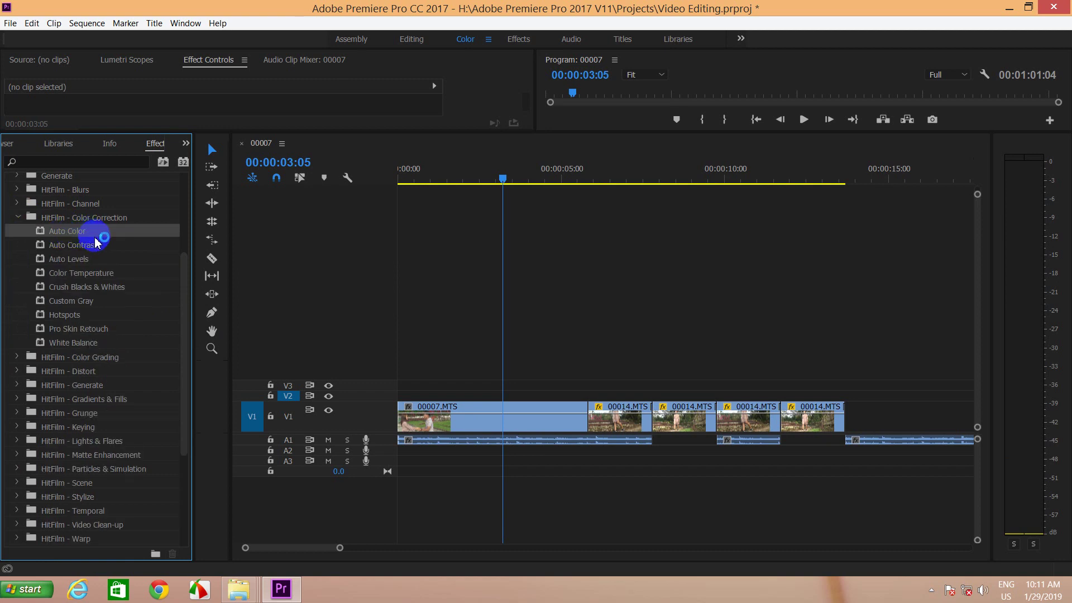
left_click(75, 244)
left_click(96, 260)
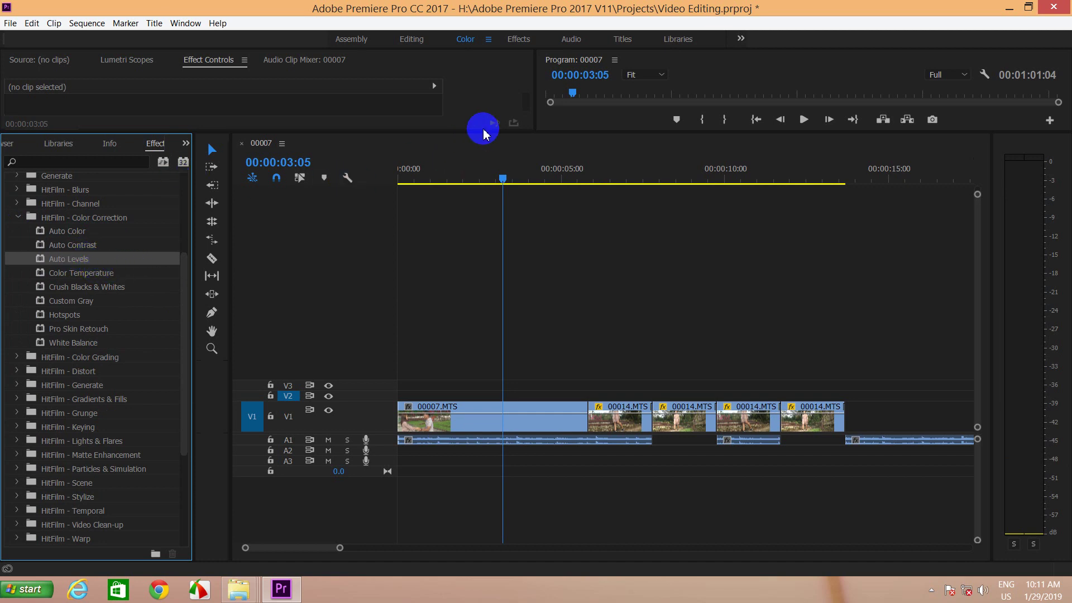
left_click_drag(485, 131, 495, 370)
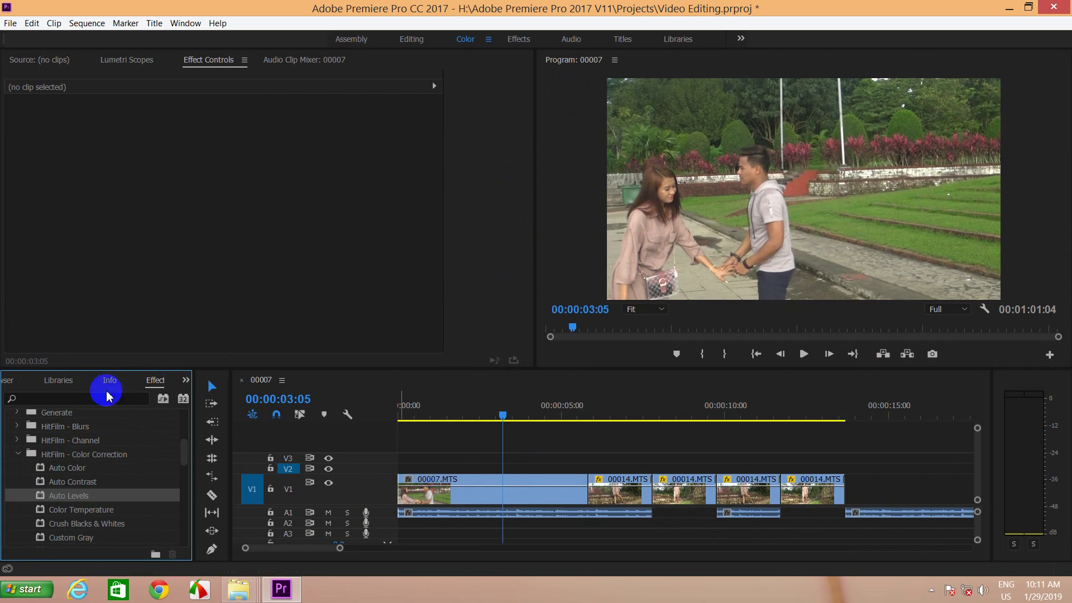
Switch back to the Project panel and enlarge the project bin area.
left_click(186, 379)
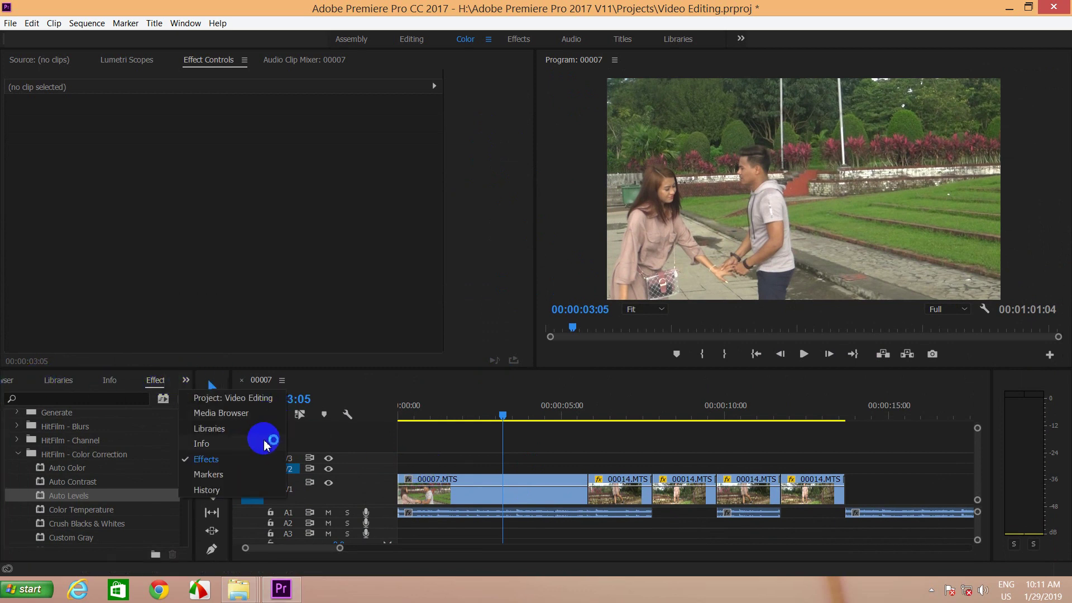
left_click(237, 398)
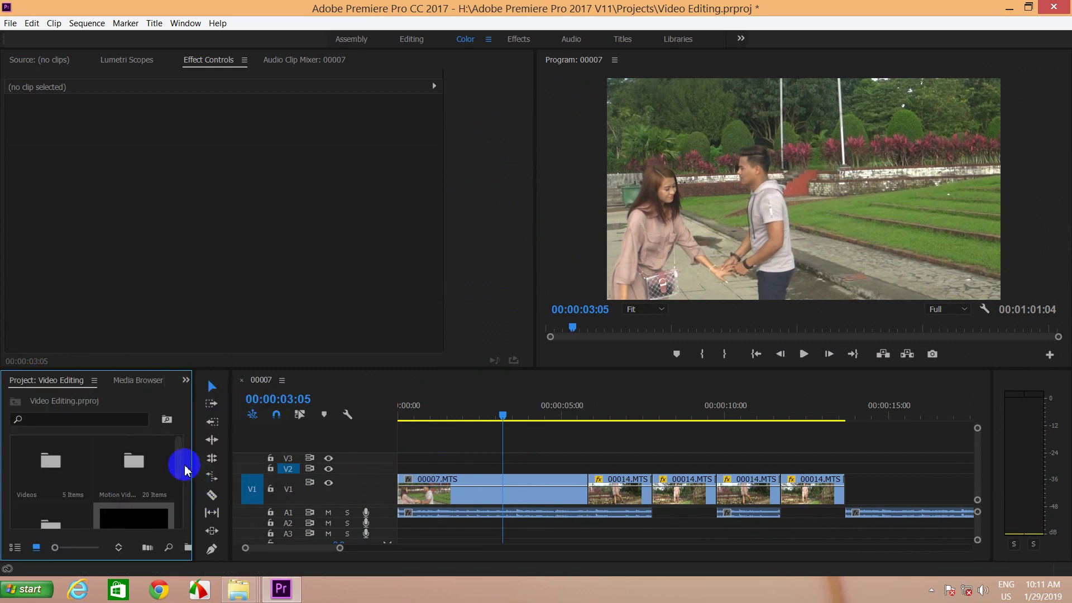
scroll(175, 469, "down", 1)
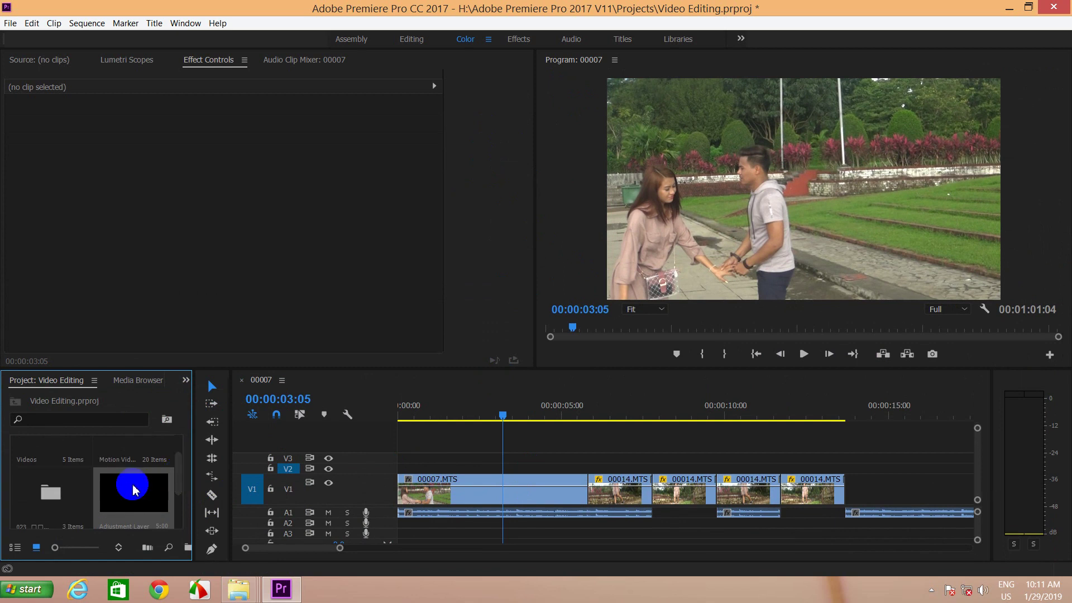
scroll(135, 490, "down", 1)
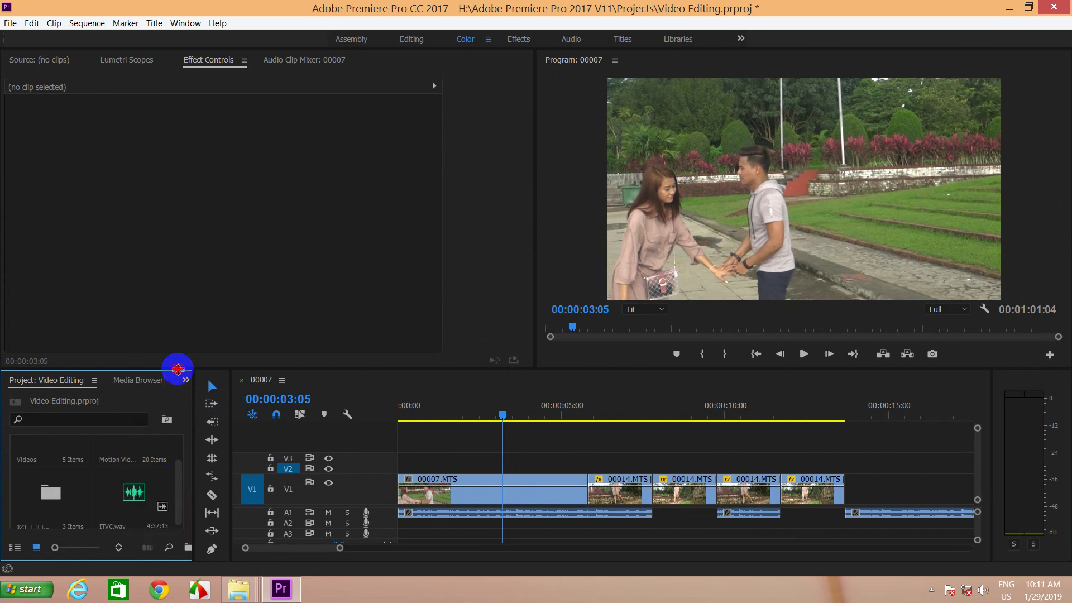
left_click_drag(176, 371, 185, 177)
Move ITVC.wav into the bin whose name begins with 023.
left_click(116, 457)
right_click(116, 456)
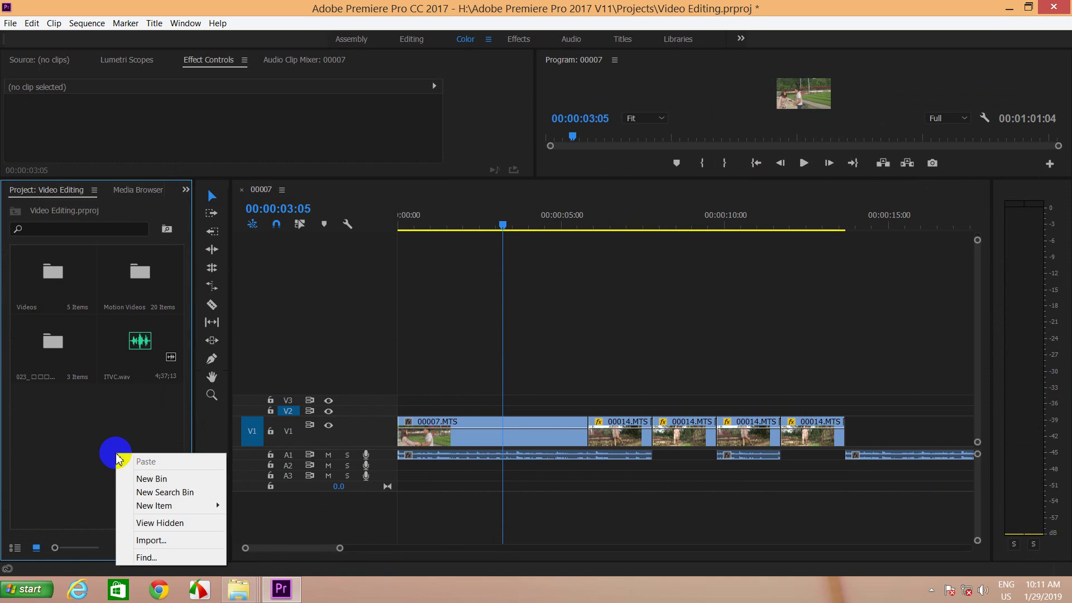
left_click(96, 399)
left_click(123, 357)
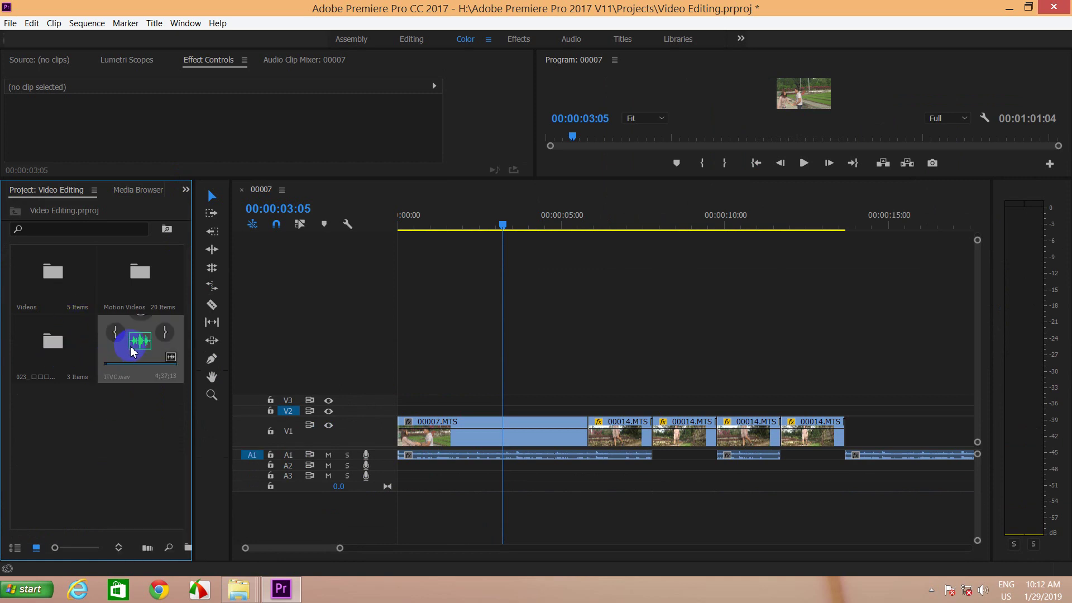
left_click_drag(144, 344, 53, 341)
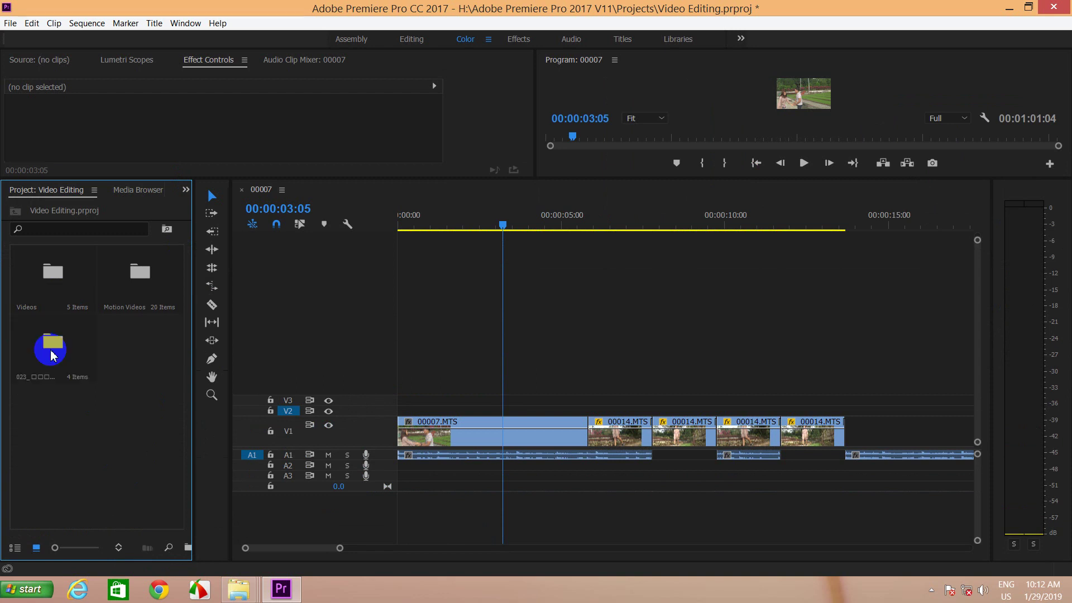
Create a new 1920×1080 Adjustment Layer through the bin's New Item menu.
right_click(86, 428)
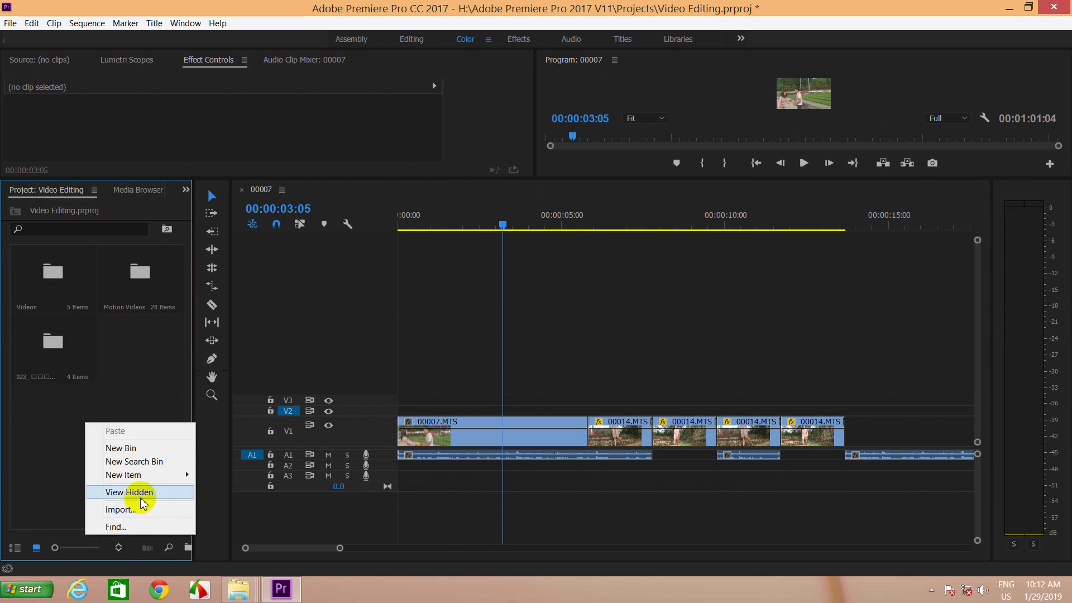
mouse_move(180, 474)
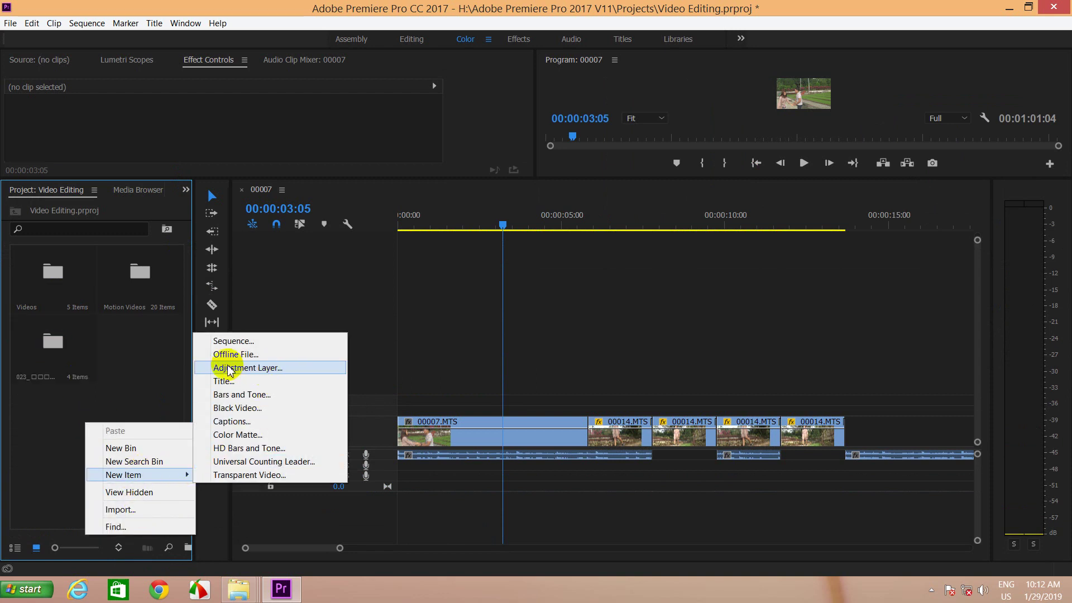
left_click(265, 368)
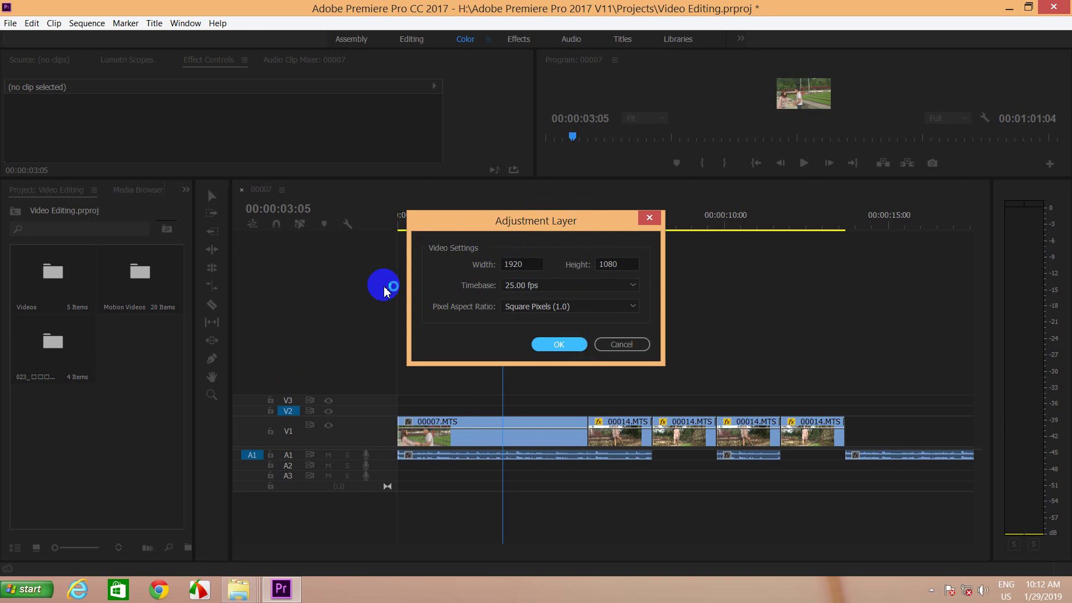
left_click(560, 346)
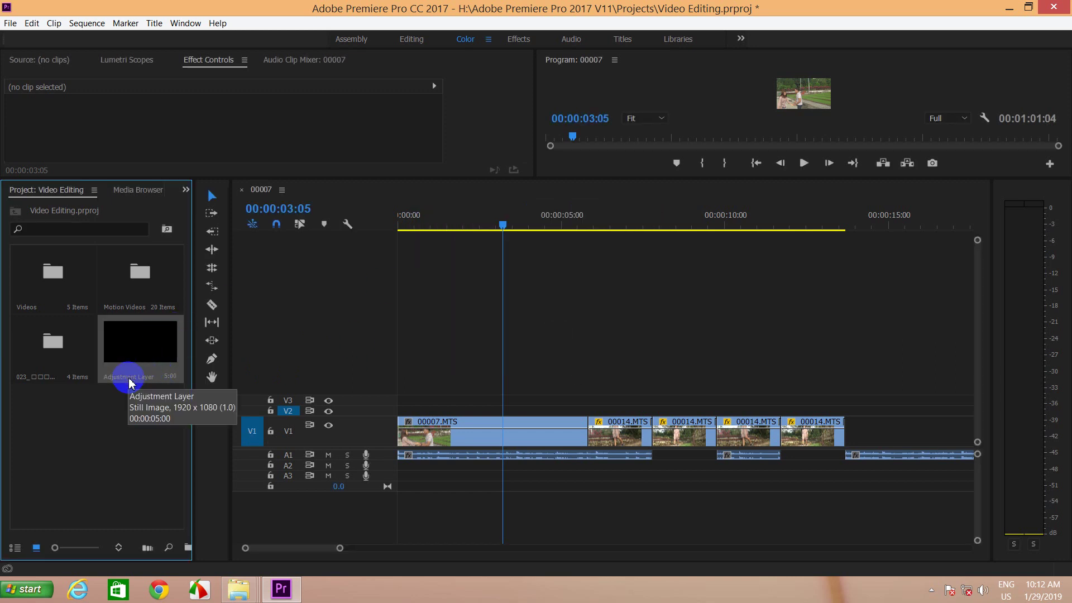
Rename the new adjustment layer to 'Color Correction'.
right_click(129, 382)
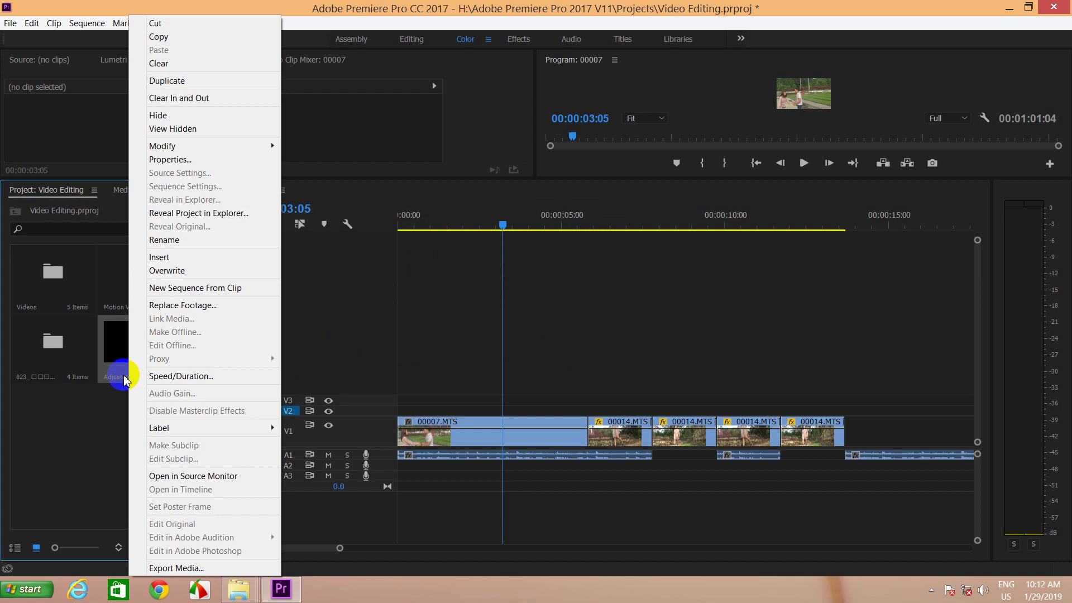
left_click(119, 368)
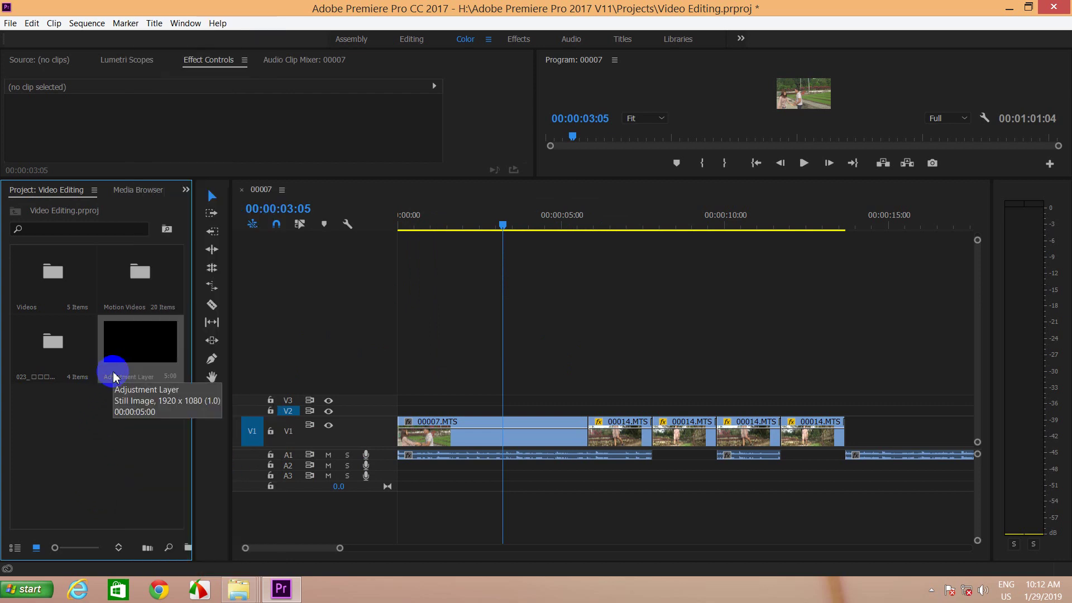
left_click(125, 372)
type("Color Correction")
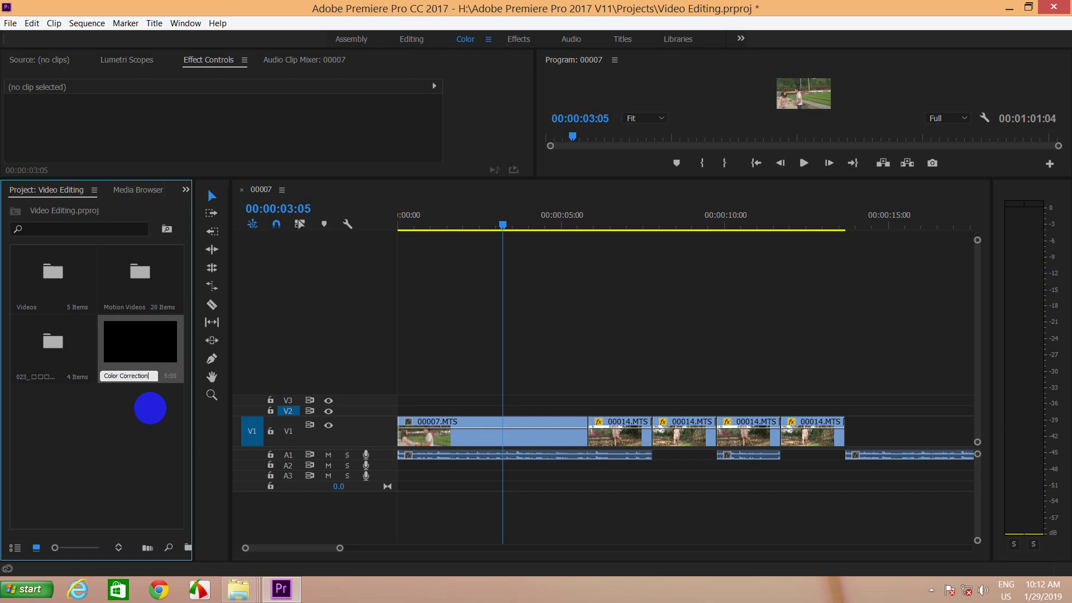
key("Return")
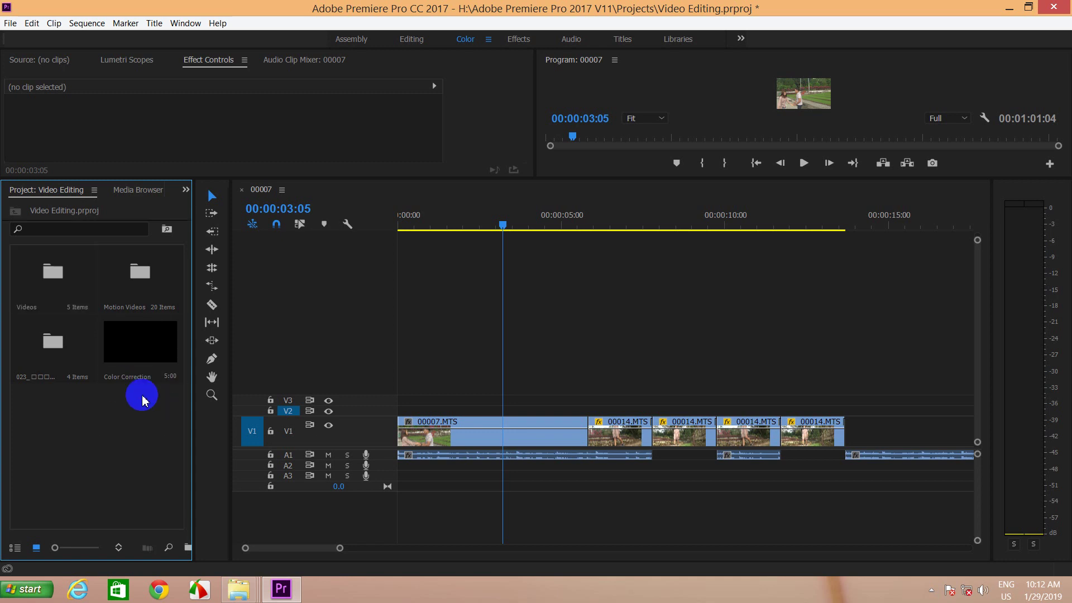
left_click_drag(141, 373, 385, 416)
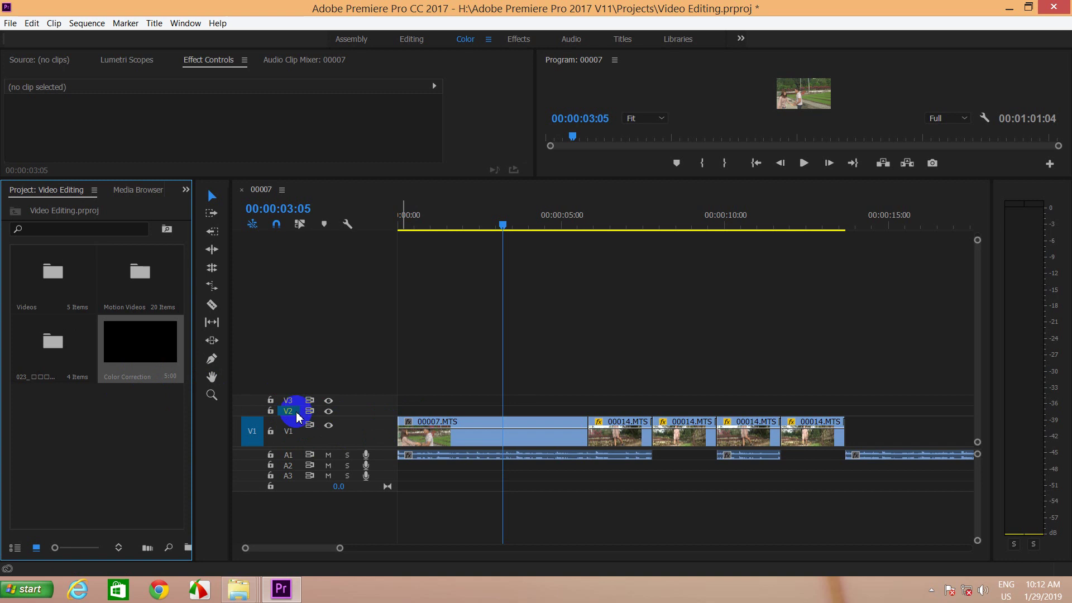
Expand track V2 and drop Color Correction at the sequence start, undoing an accidental stretch.
double_click(363, 413)
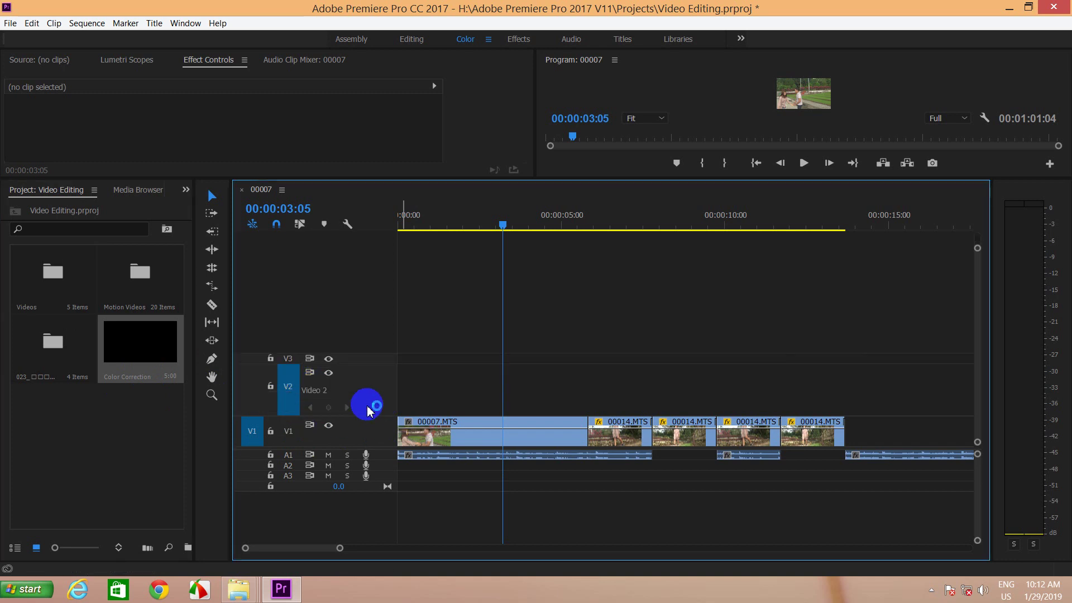
mouse_move(134, 346)
left_mouse_down()
mouse_move(416, 379)
mouse_move(391, 373)
left_mouse_up()
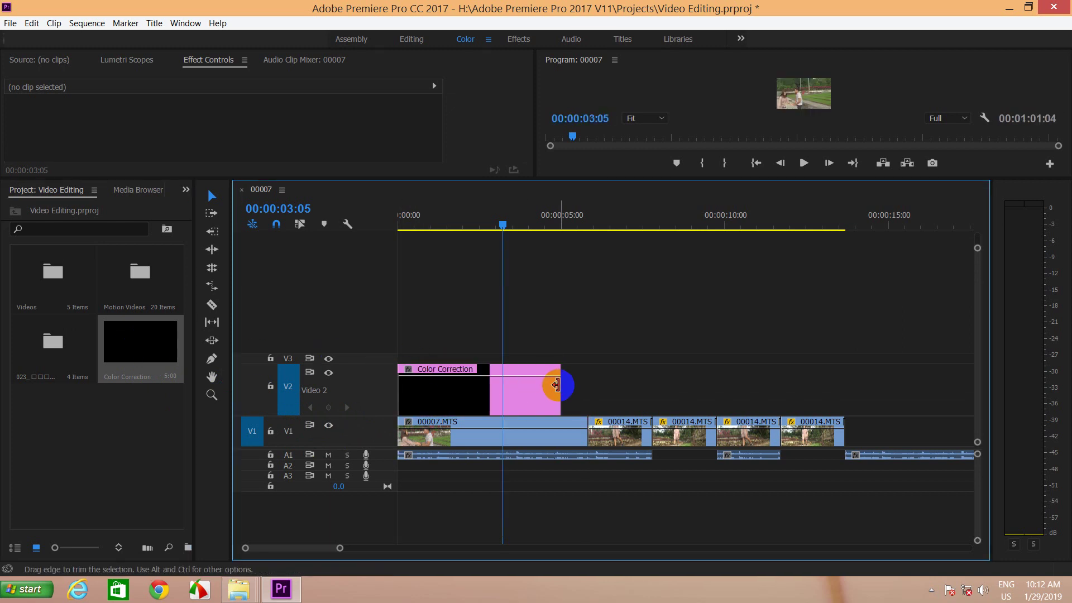
left_click_drag(558, 386, 843, 372)
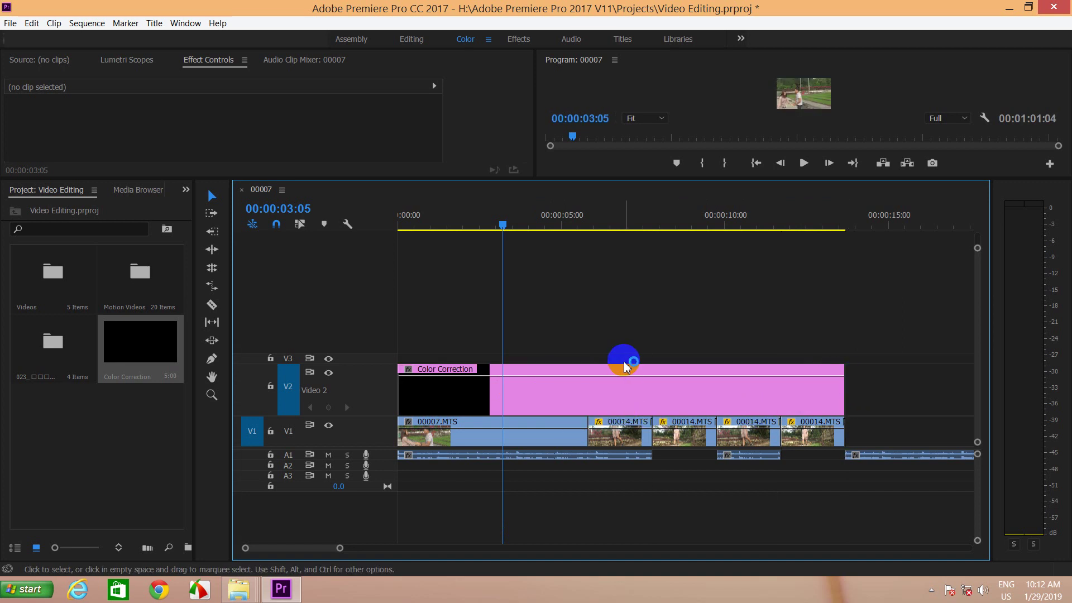
key("ctrl+z")
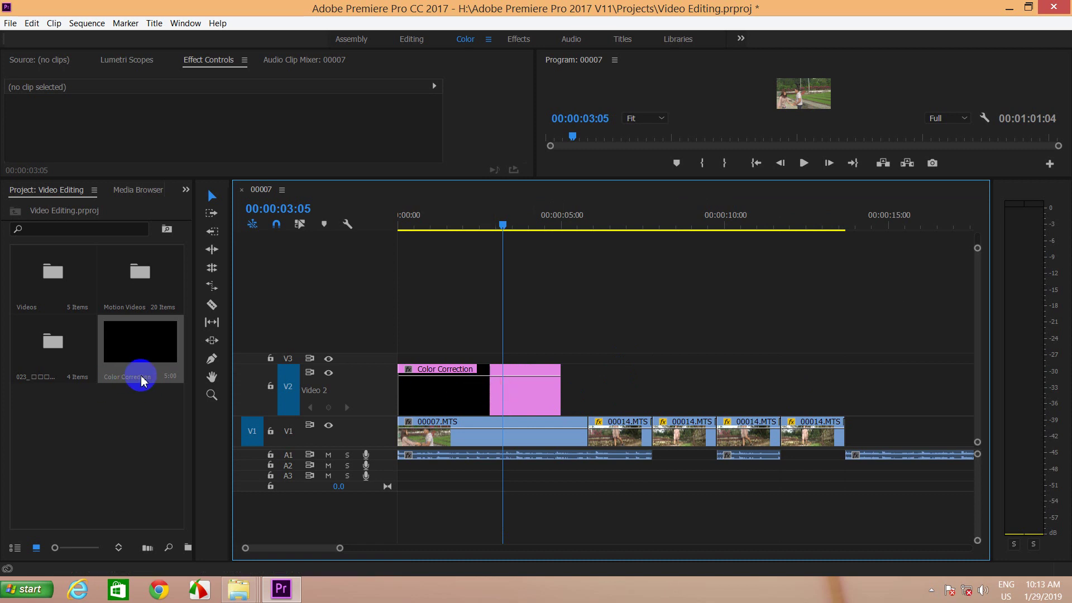
Increase the Color Correction layer's duration to 00:00:14:07 via Speed/Duration.
right_click(489, 392)
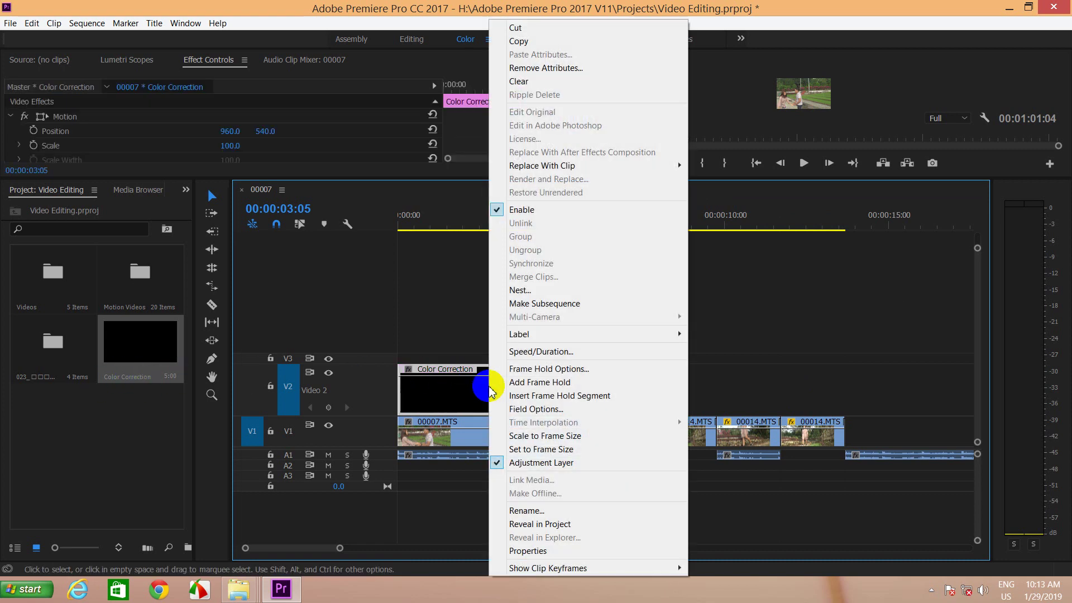
left_click(558, 353)
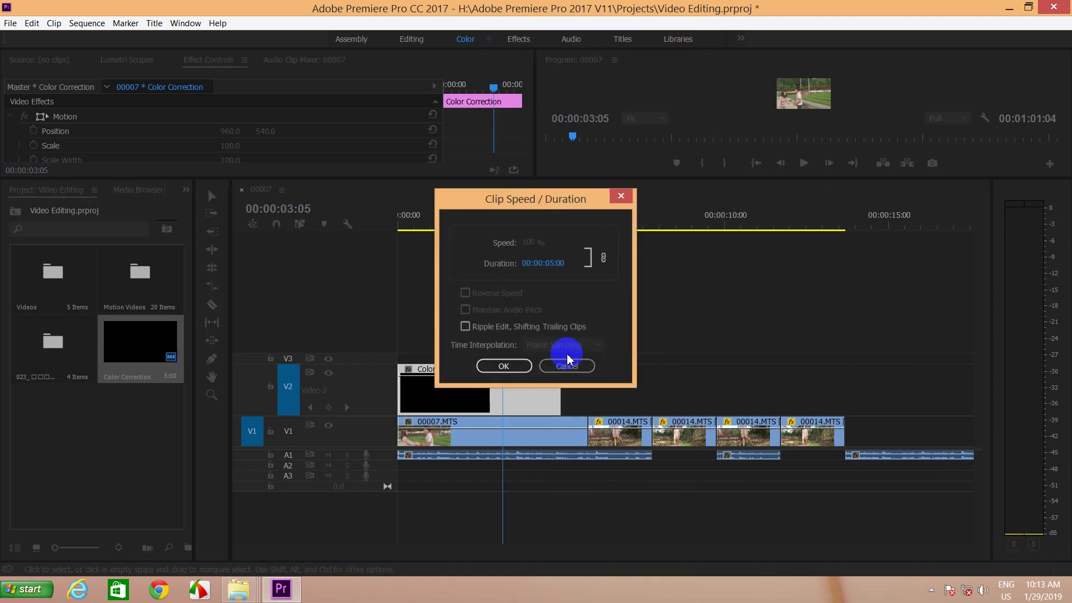
left_click_drag(560, 199, 317, 104)
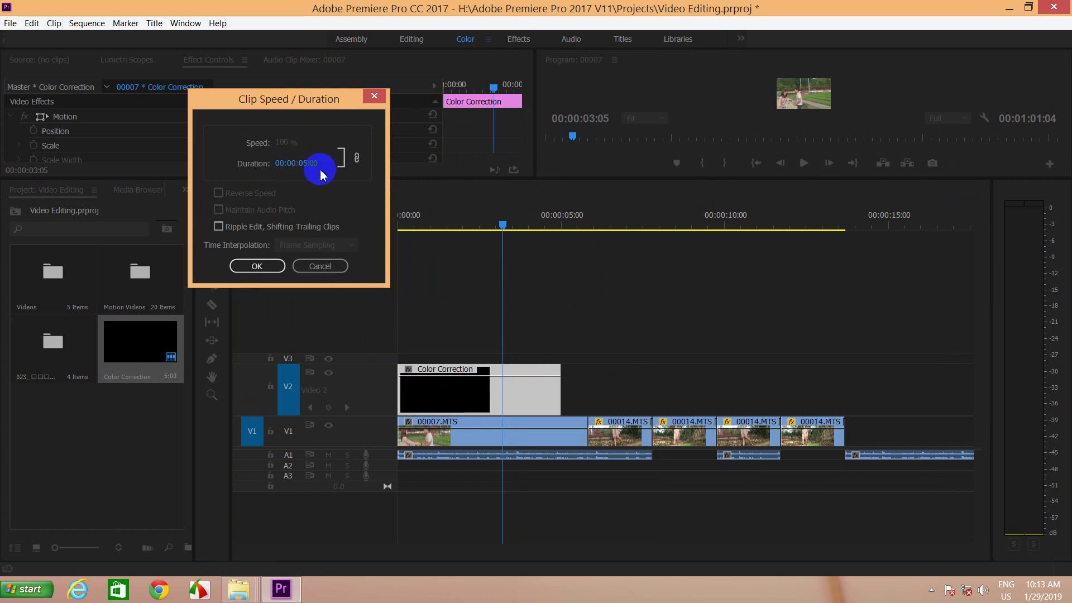
left_click_drag(307, 168, 449, 178)
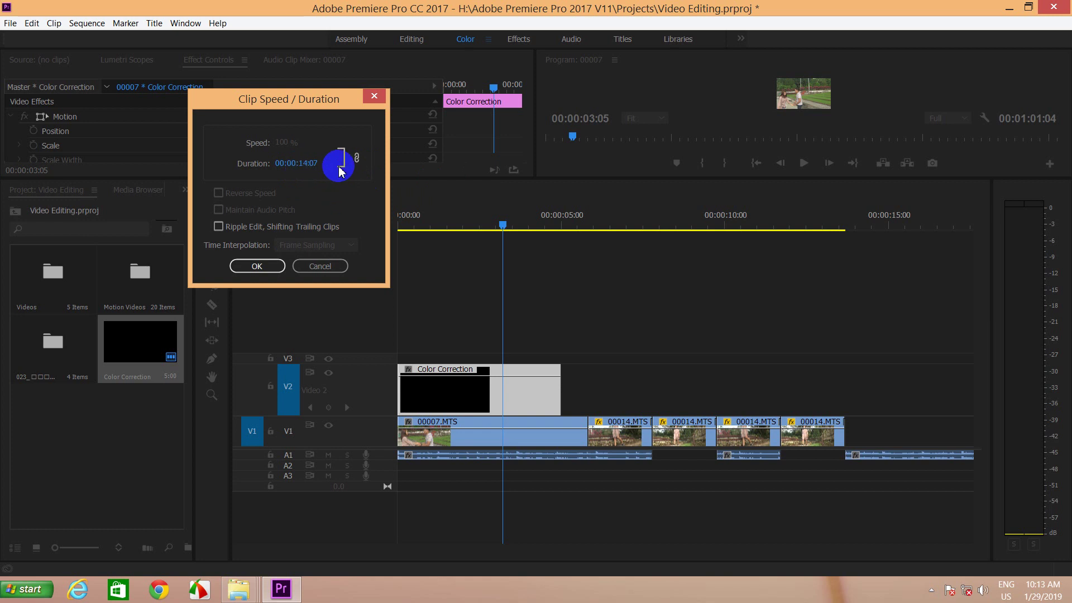
left_click(269, 266)
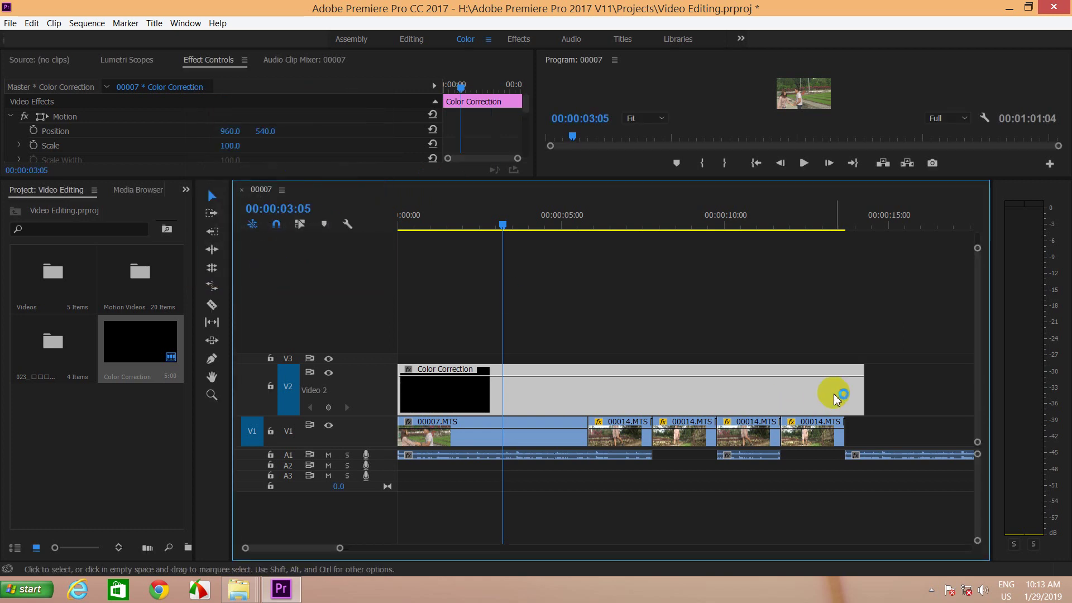
Trim the Color Correction layer to end with the last V1 clip and enlarge the program monitor.
left_click_drag(864, 385, 872, 385)
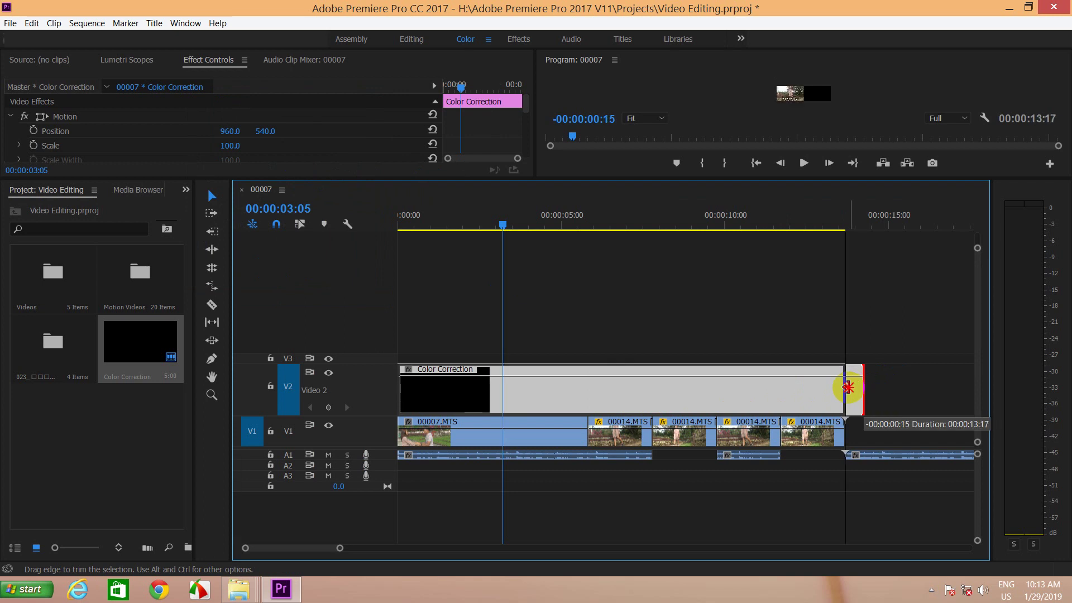
left_click_drag(857, 385, 844, 385)
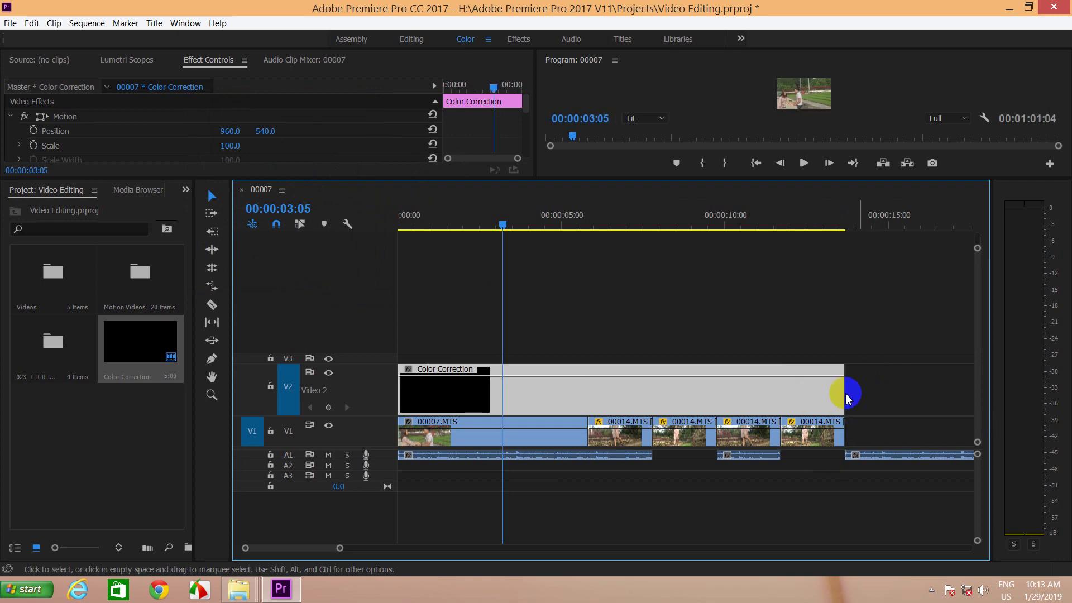
left_click(520, 388)
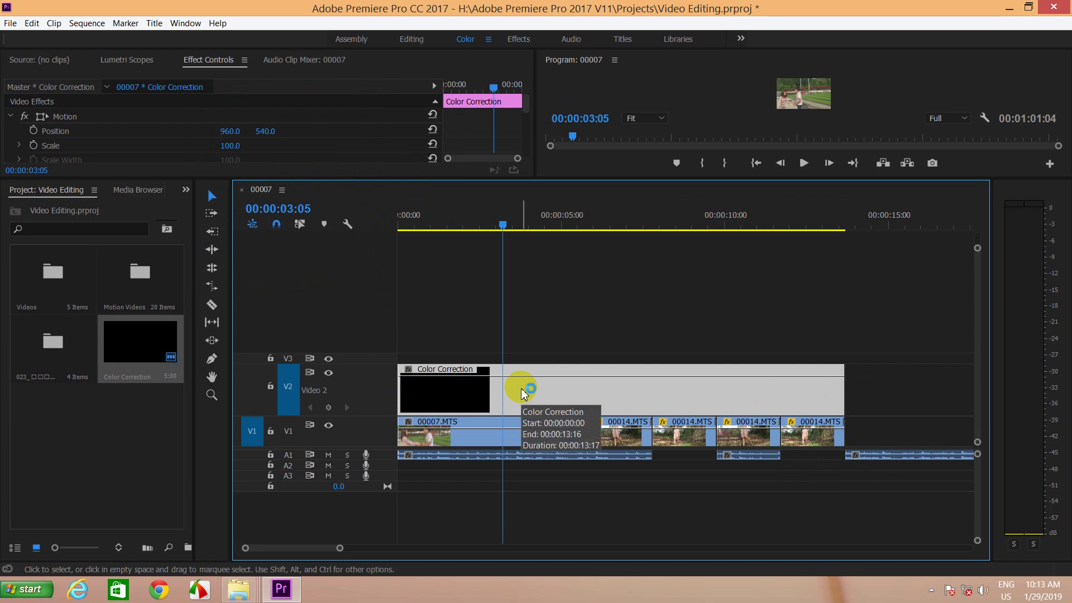
mouse_move(524, 392)
left_mouse_down()
mouse_move(607, 187)
mouse_move(629, 383)
left_mouse_up()
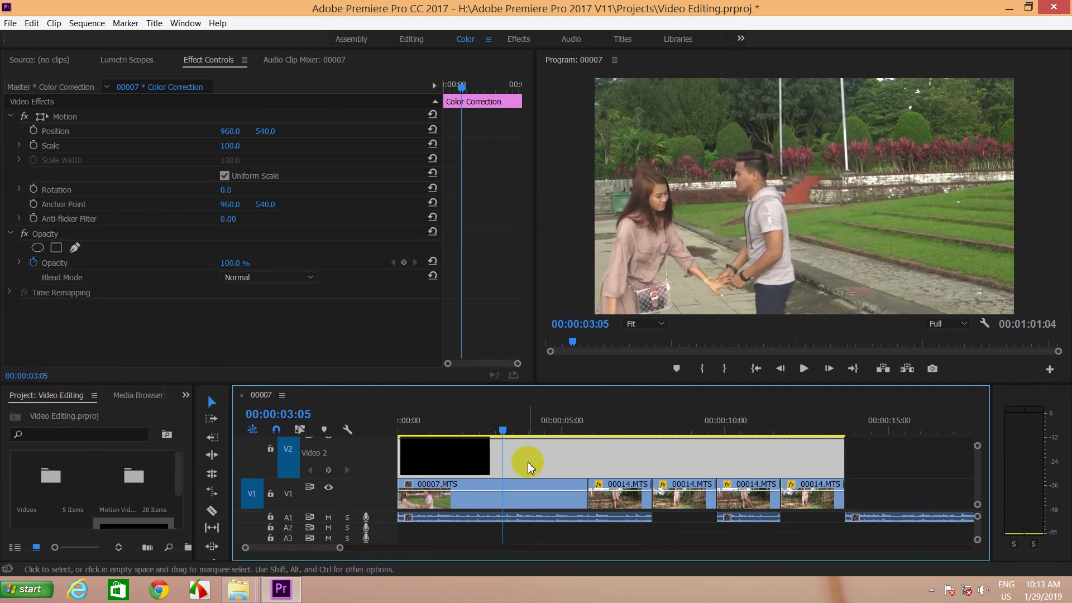
Show the Effects panel with the HitFilm - Color Correction group expanded and more timeline room.
left_click(184, 398)
left_click(222, 473)
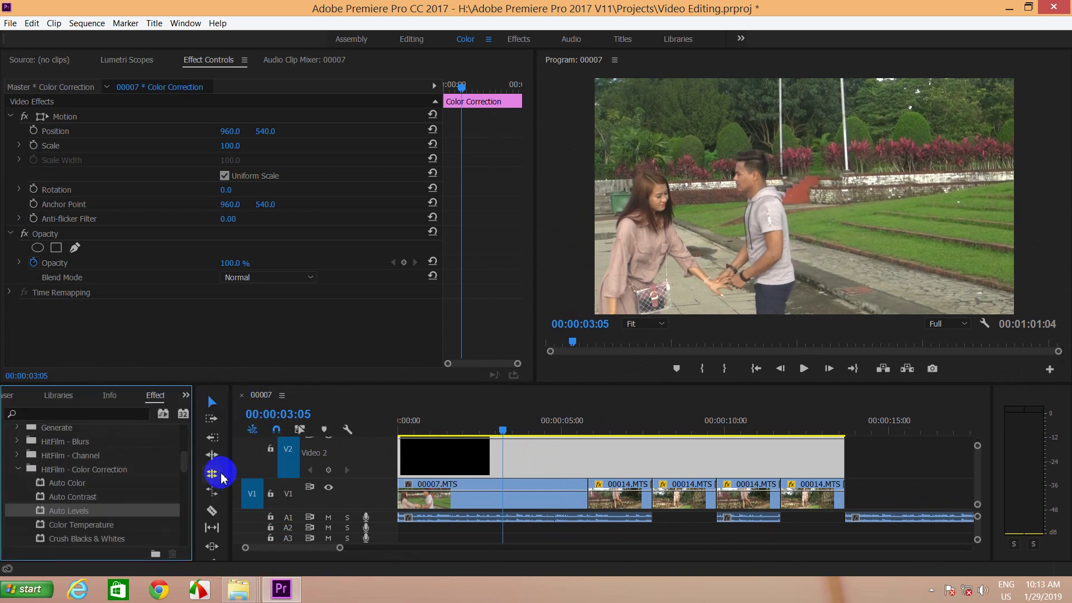
left_click(52, 471)
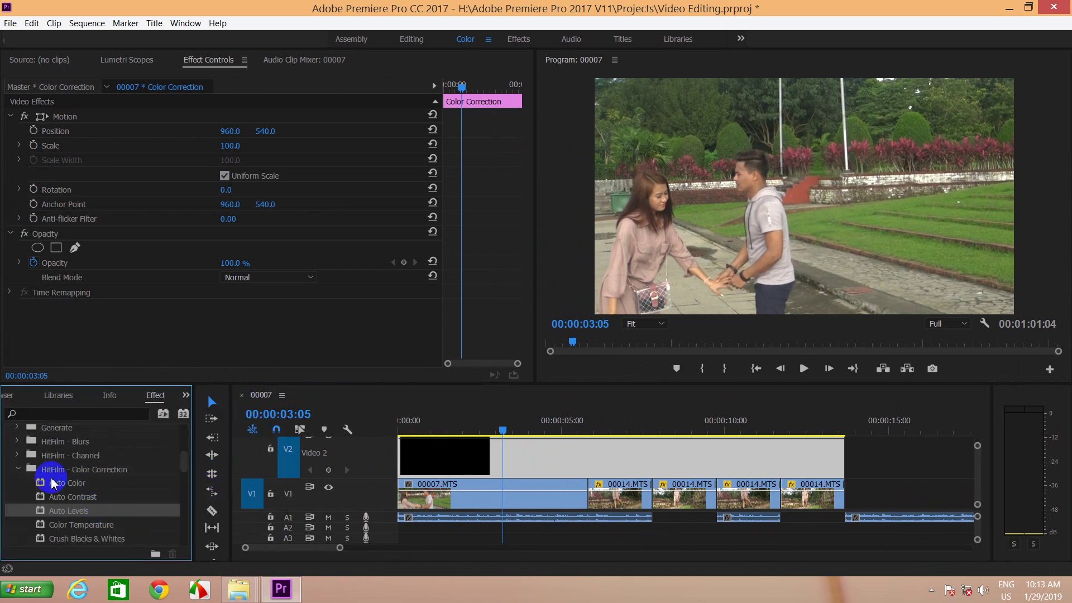
left_click_drag(205, 384, 215, 291)
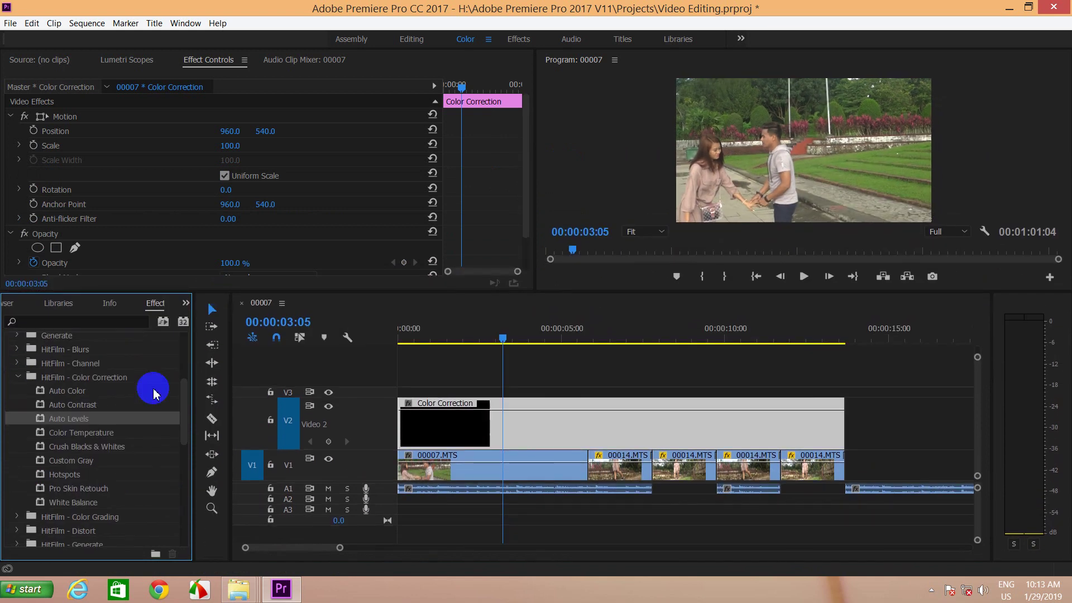
Select Auto Color, Auto Contrast and Auto Levels together in the effects list.
left_click(67, 391)
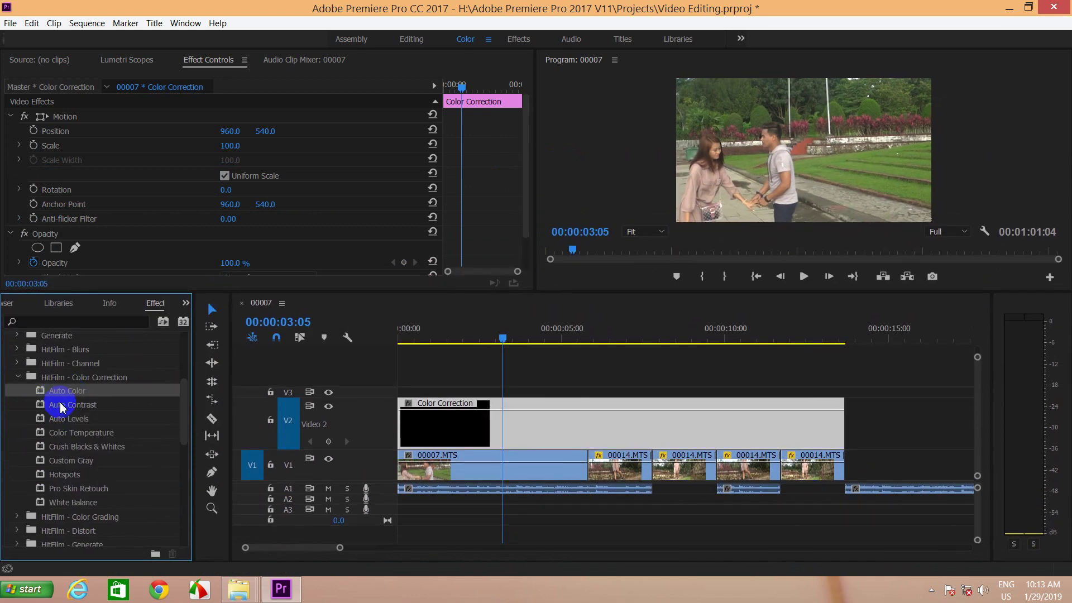
left_click(83, 405)
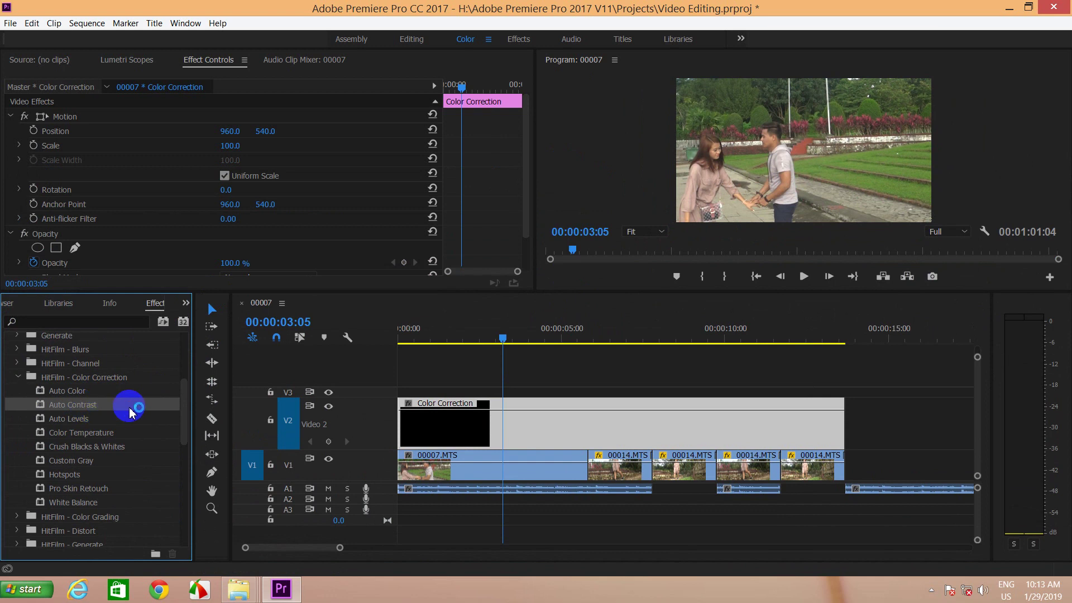
left_click(76, 418)
left_click(77, 395)
left_click(75, 419)
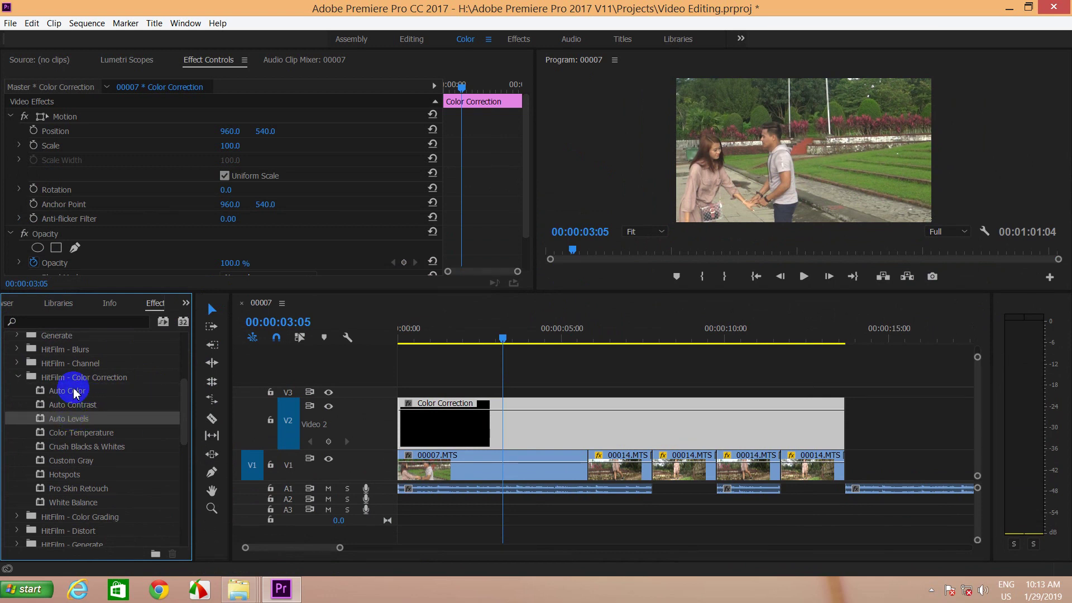
left_click(75, 393)
left_click(74, 405, "shift")
left_click(77, 426, "shift")
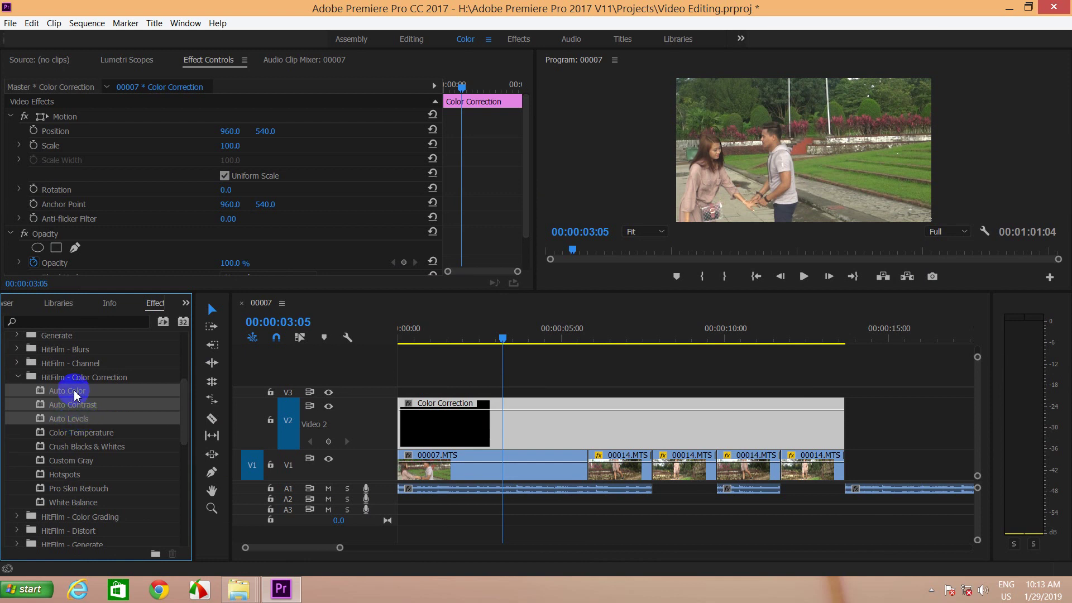
Apply the three auto effects to Color Correction, enlarge the program monitor, and hide V1 video.
left_click_drag(75, 394, 528, 430)
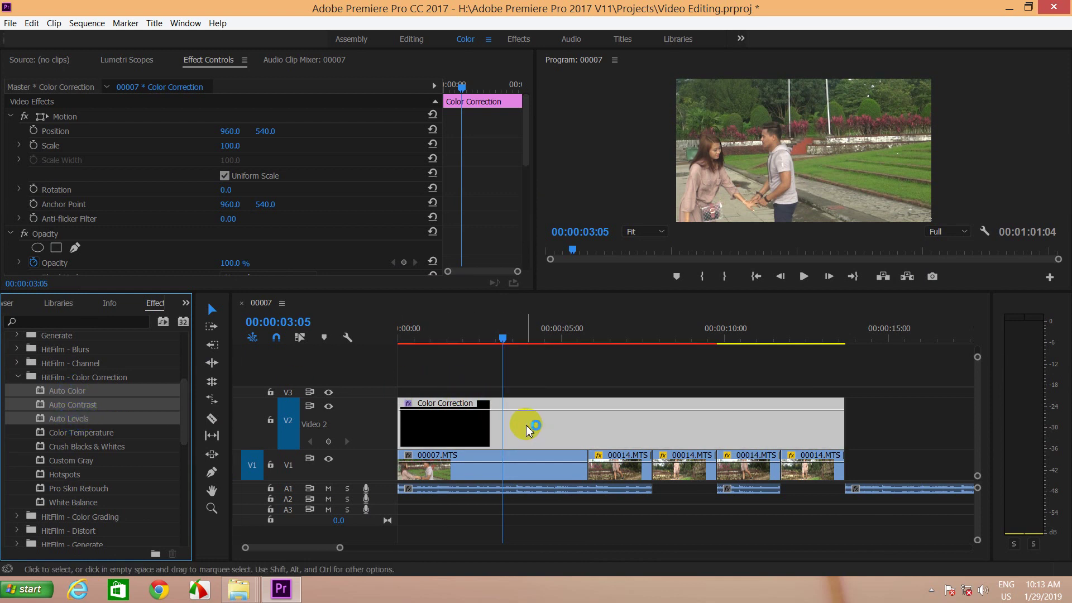
left_click(612, 344)
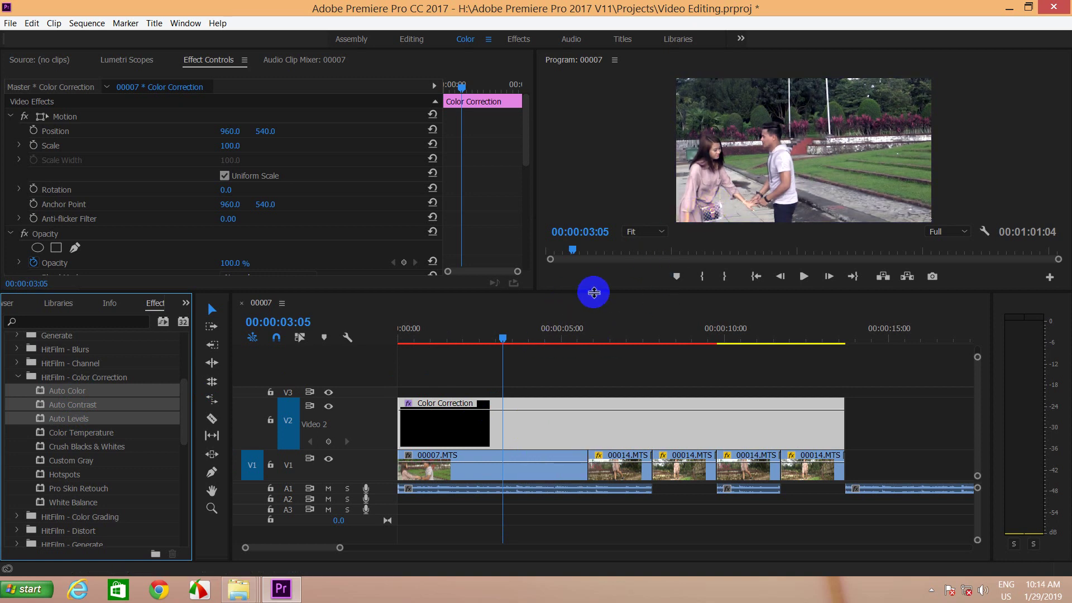
left_click_drag(593, 292, 576, 431)
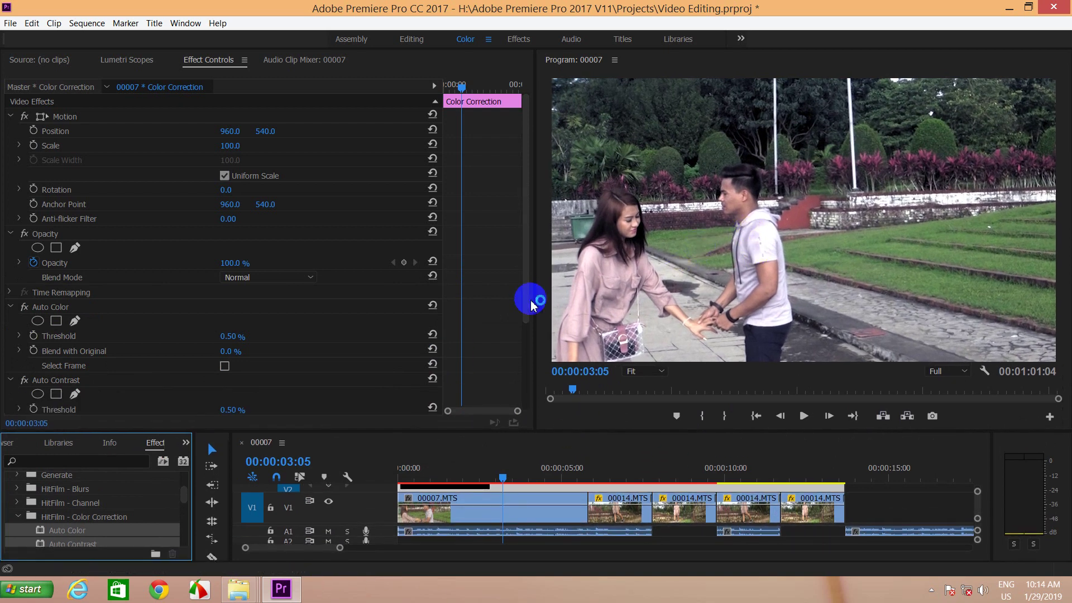
left_click(328, 501)
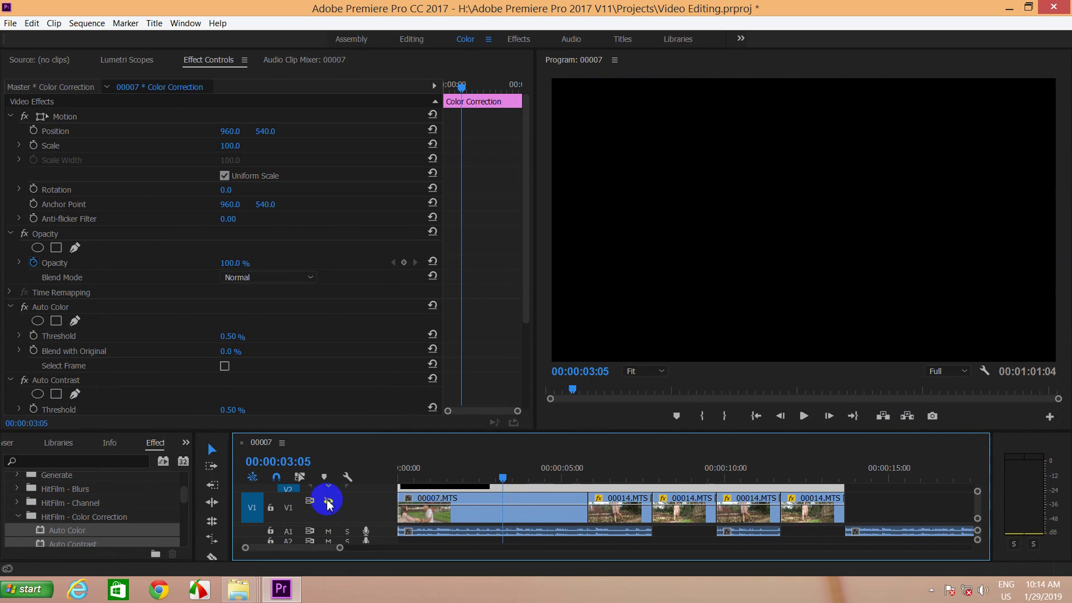
Turn V1 output back on and resize the timeline to reveal the V2 and V3 tracks.
left_click(328, 501)
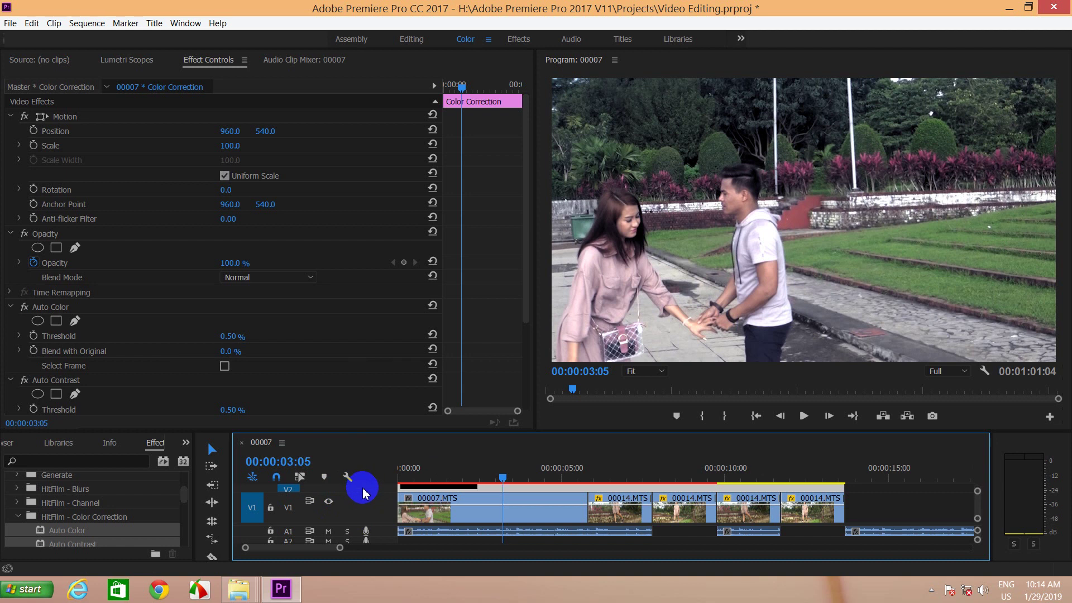
left_click_drag(383, 430, 385, 367)
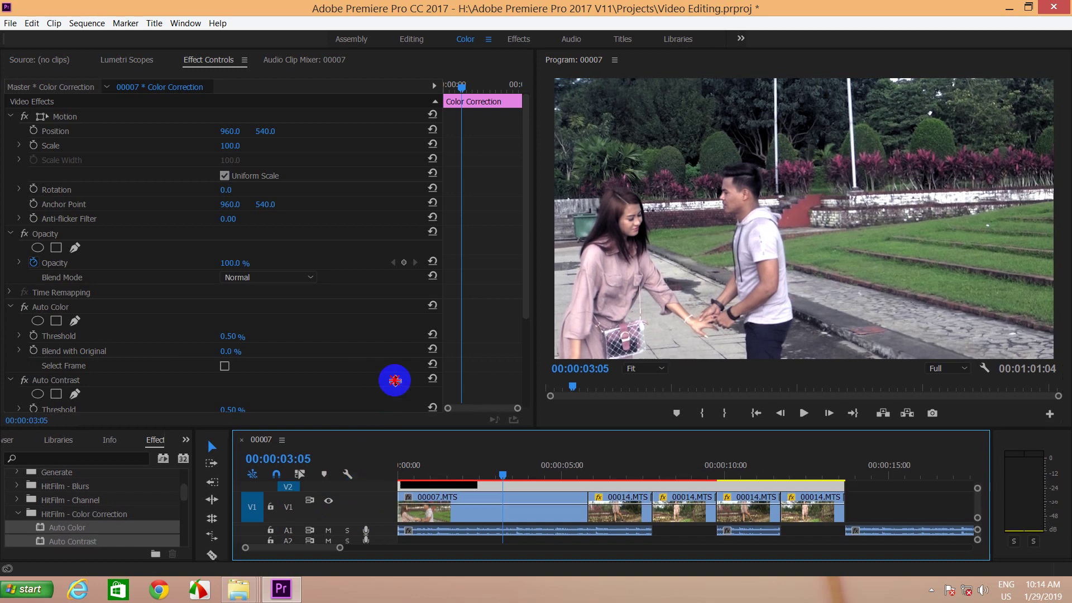
left_click_drag(352, 431, 355, 457)
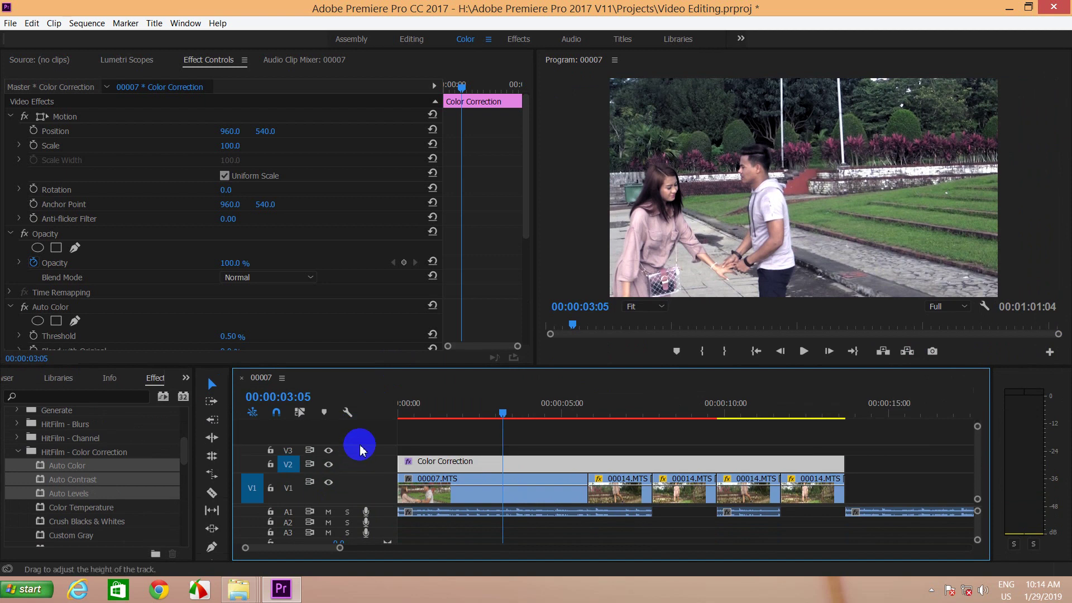
Toggle the Color Correction layer on V2 off and on to compare the grade, leaving it on.
left_click(328, 465)
left_click(328, 465)
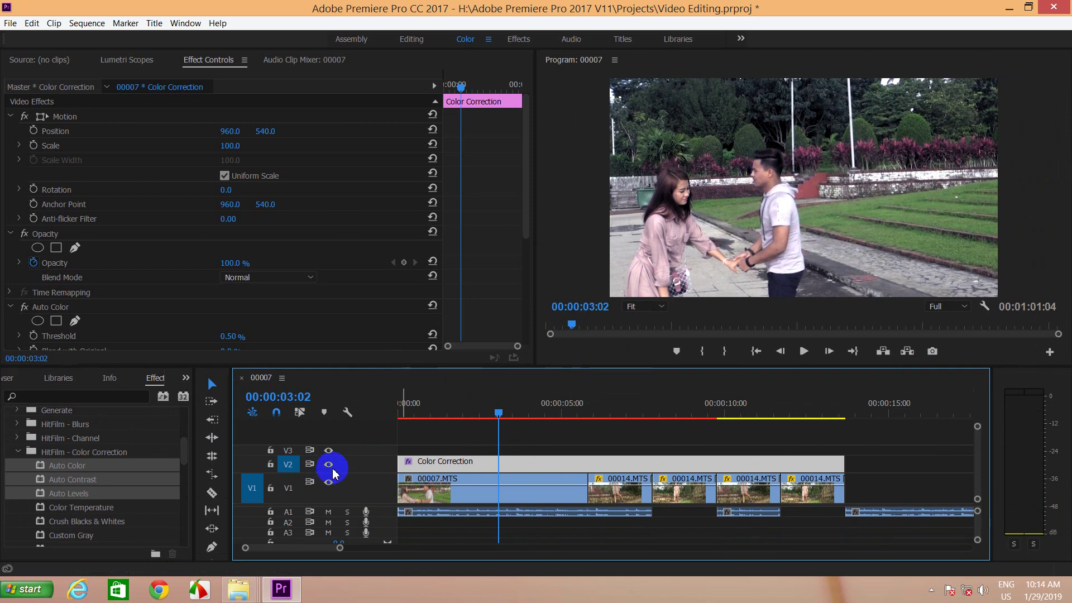
left_click(328, 464)
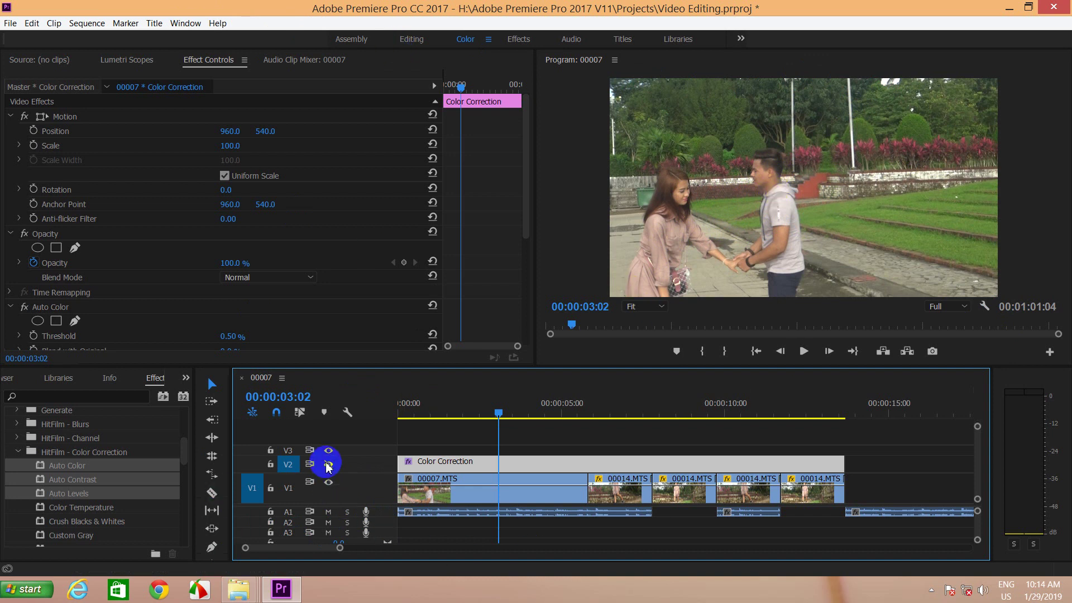
left_click(328, 464)
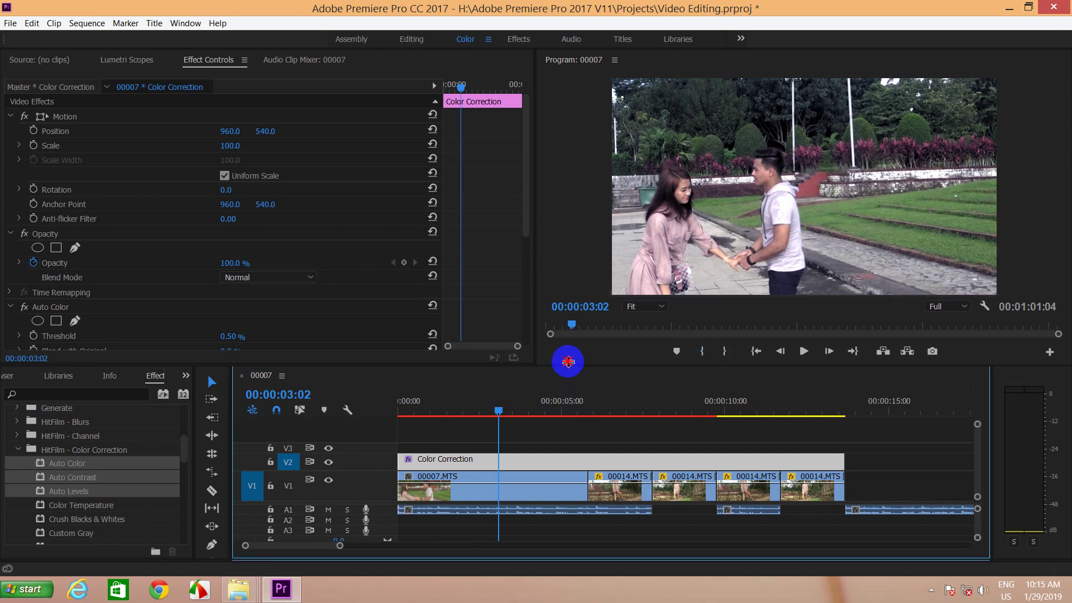
Enlarge the timeline, preview the footage, and delete all three audio clips on A1.
left_click_drag(567, 366, 569, 290)
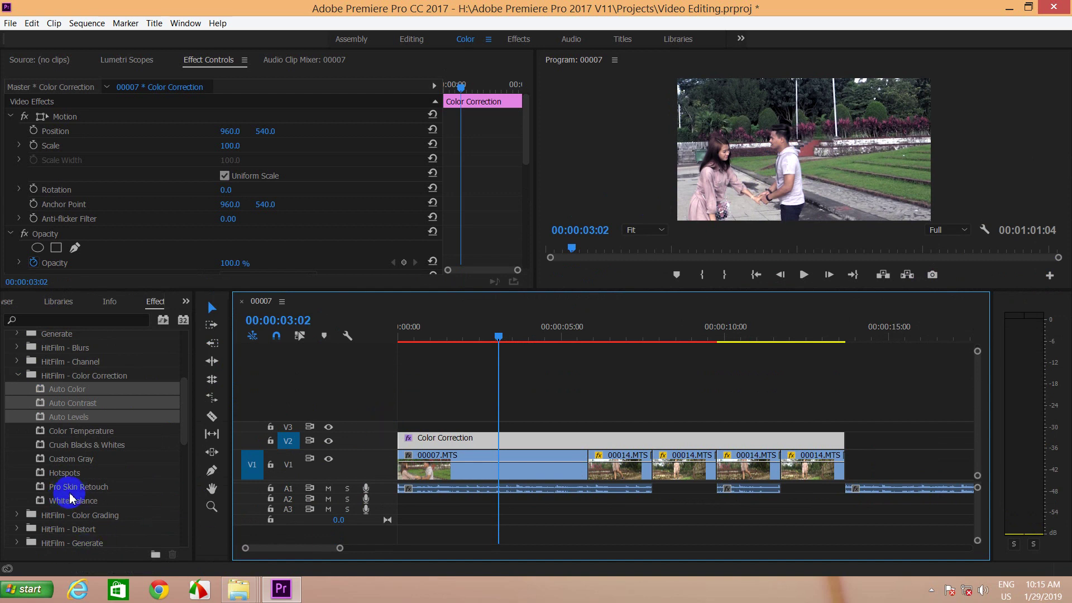
mouse_move(502, 337)
left_mouse_down()
mouse_move(613, 334)
mouse_move(429, 348)
mouse_move(813, 349)
left_mouse_up()
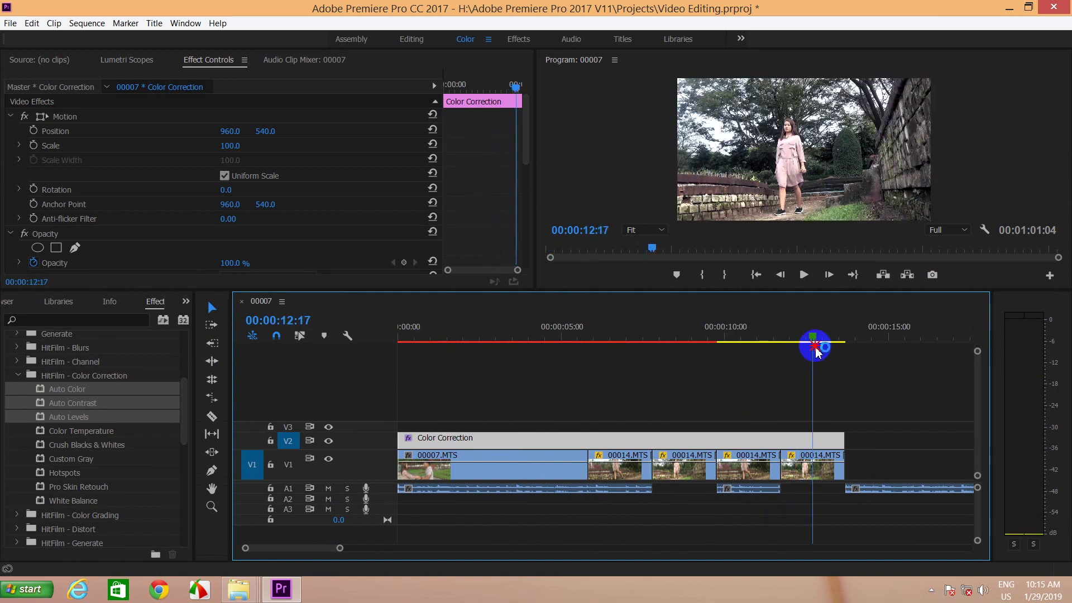
left_click(468, 492)
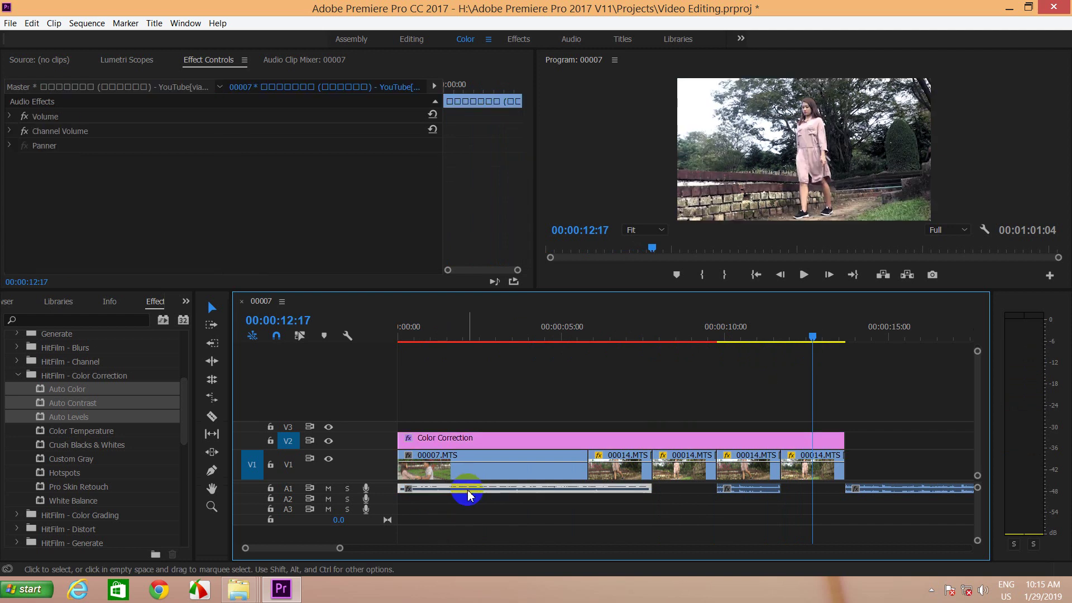
key("Delete")
left_click(755, 490)
key("Delete")
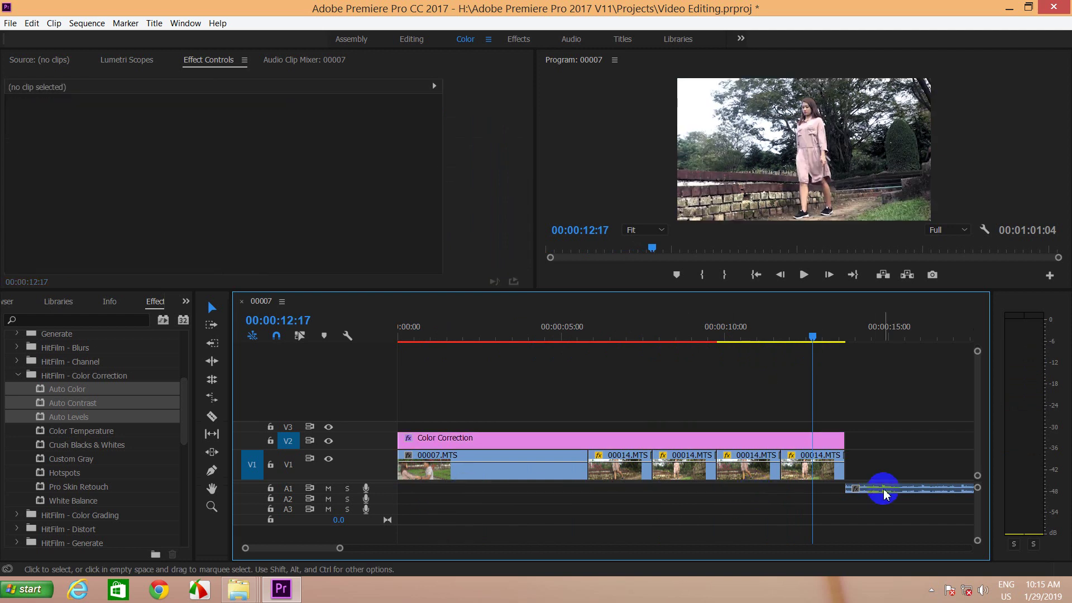
left_click(886, 490)
key("Delete")
mouse_move(812, 338)
left_mouse_down()
mouse_move(490, 395)
mouse_move(785, 391)
left_mouse_up()
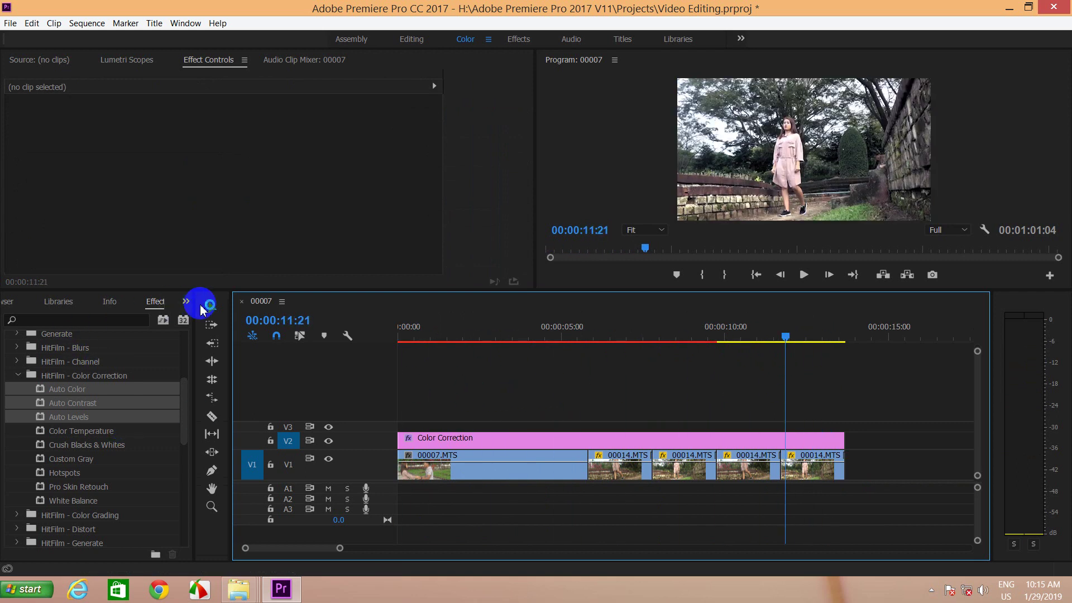
Switch the panel to Project and open the Videos bin in its own window.
left_click(187, 302)
left_click(211, 317)
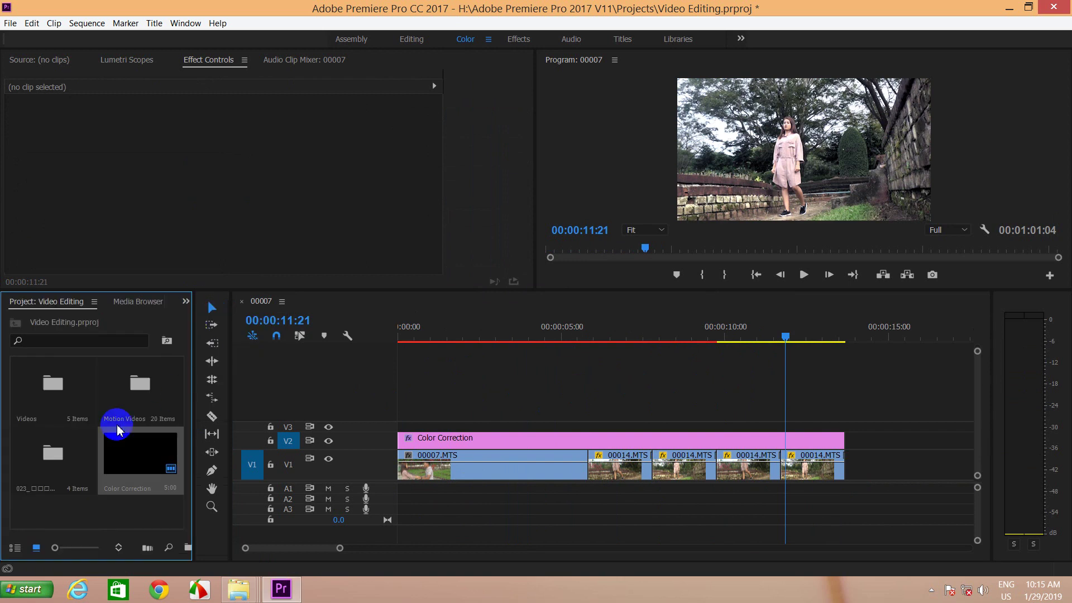
double_click(58, 393)
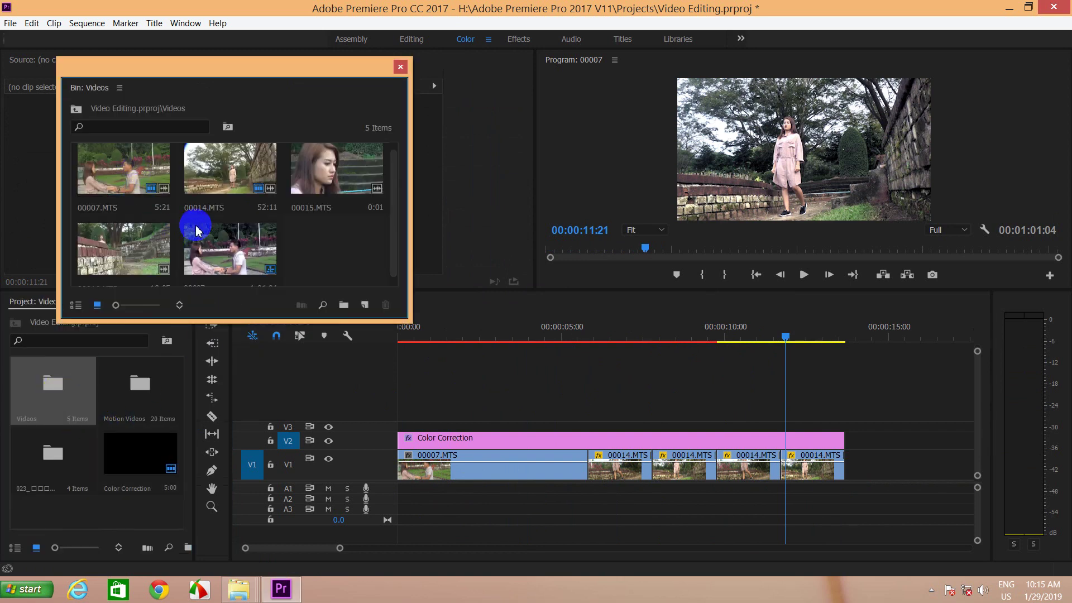
Preview 00015.MTS and place it on V1 after the existing clips.
left_click(330, 172)
left_click(977, 540)
mouse_move(311, 162)
left_click(413, 235)
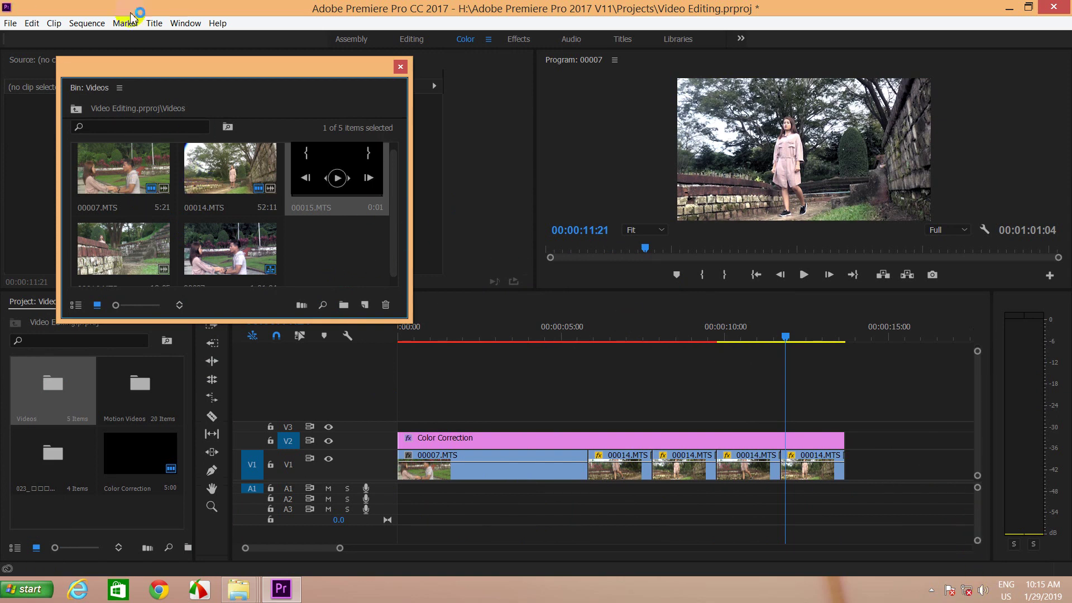
left_click(339, 157)
mouse_move(359, 214)
left_mouse_down()
mouse_move(879, 466)
mouse_move(846, 464)
left_mouse_up()
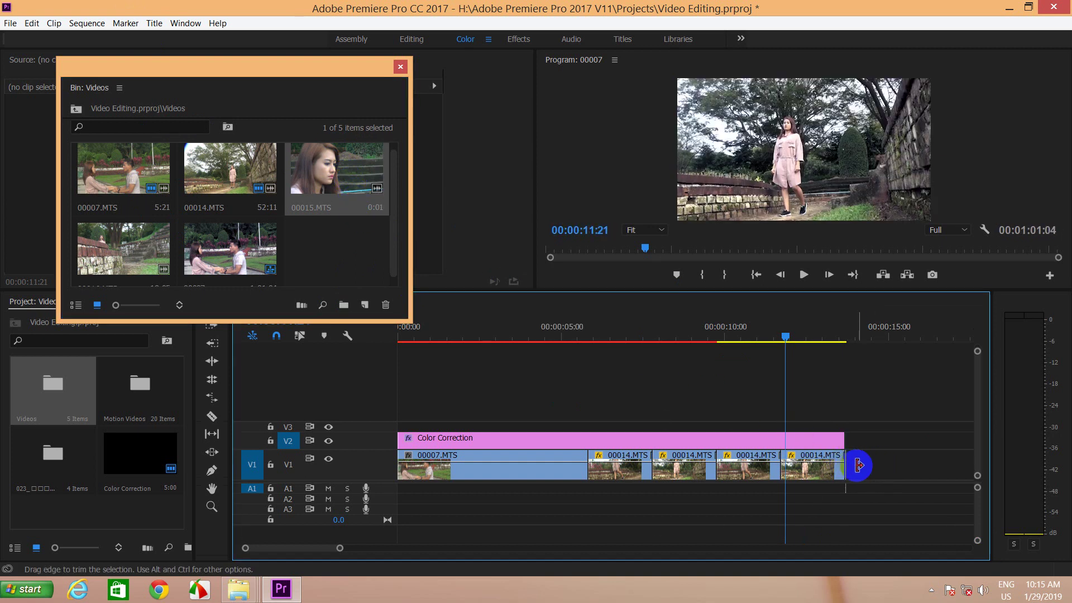
Slide the three 00014.MTS clips left to close the gap, then close the Videos bin.
key("=")
key("=")
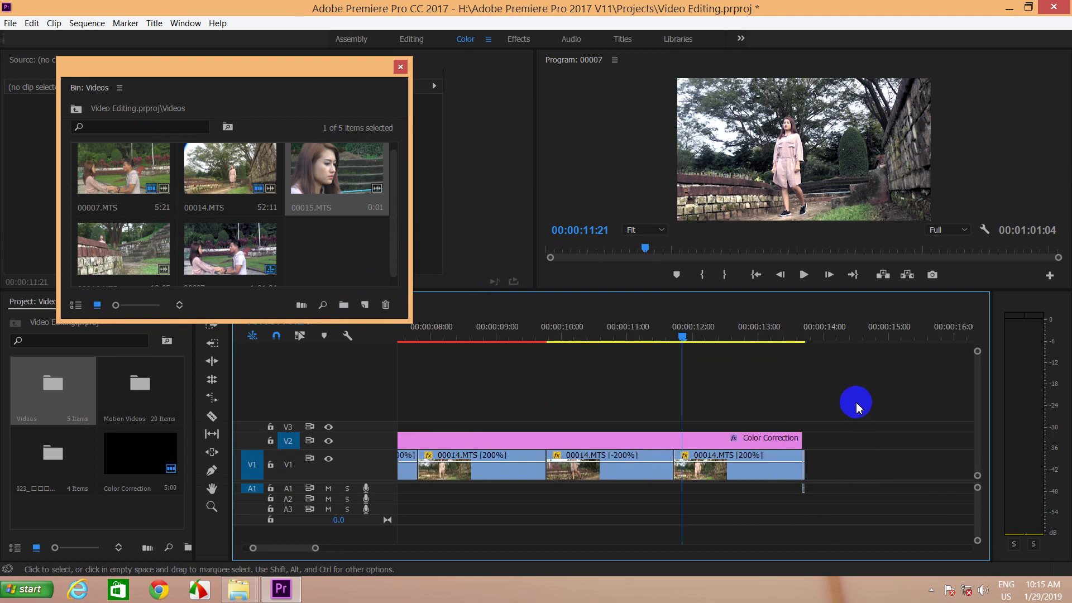
key("=")
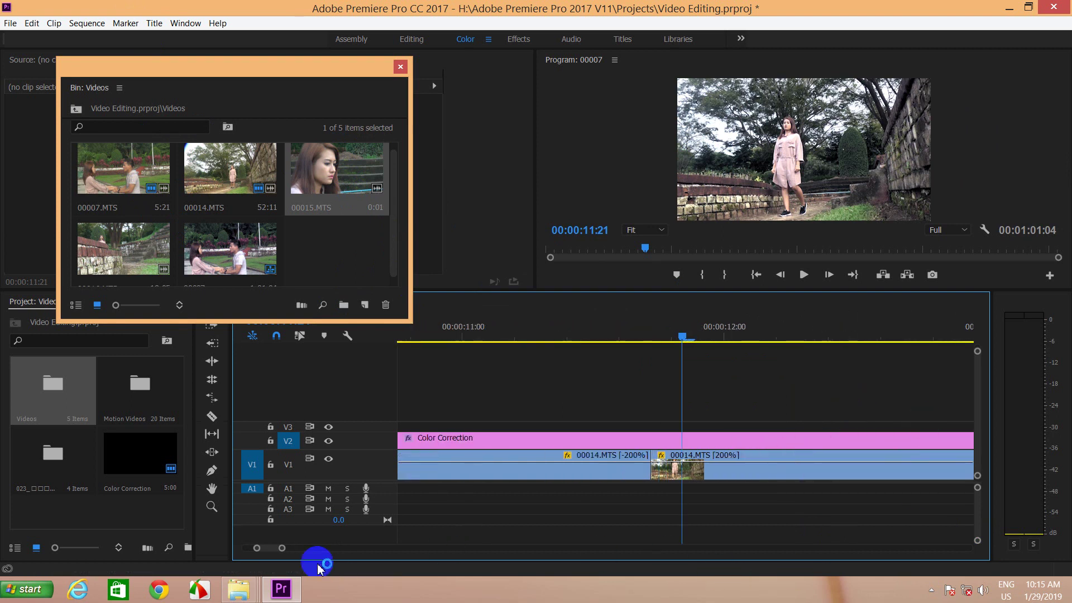
left_click_drag(270, 548, 283, 548)
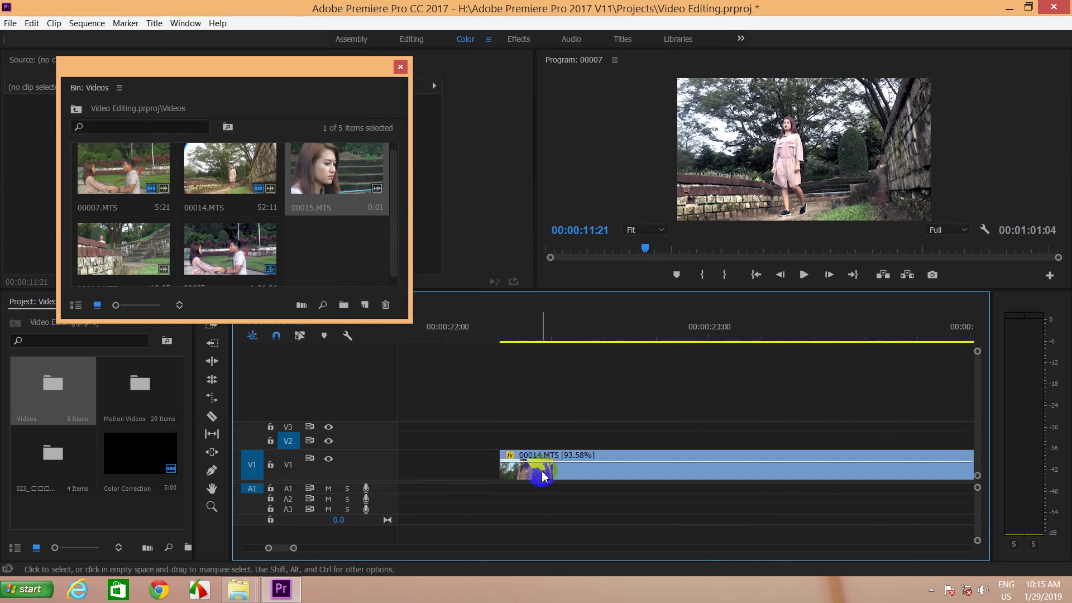
scroll(517, 475, "down", 2)
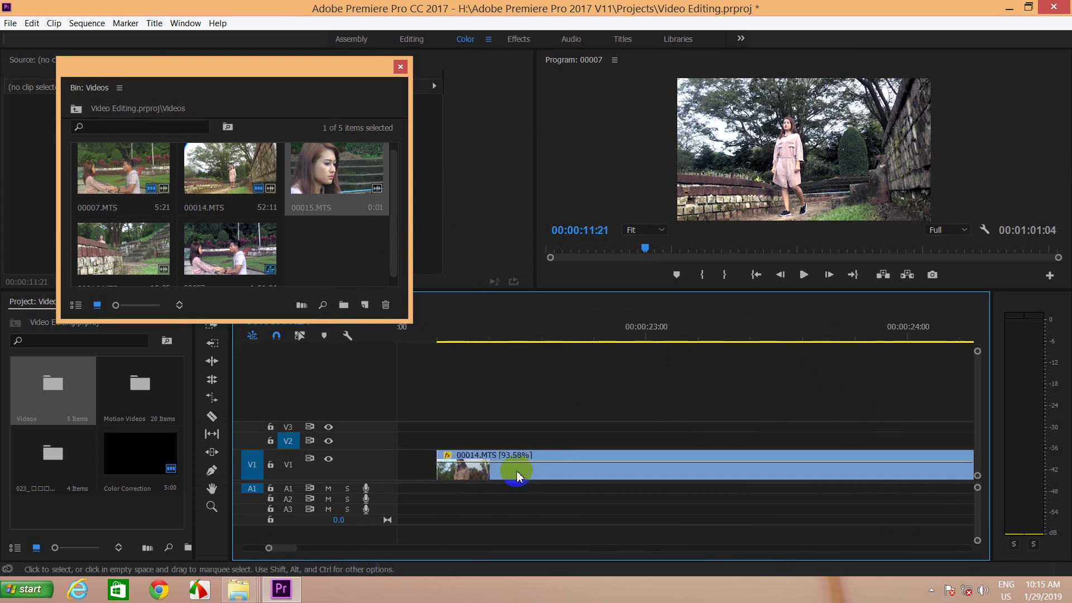
key("minus")
key("minus")
key("minus")
key("minus")
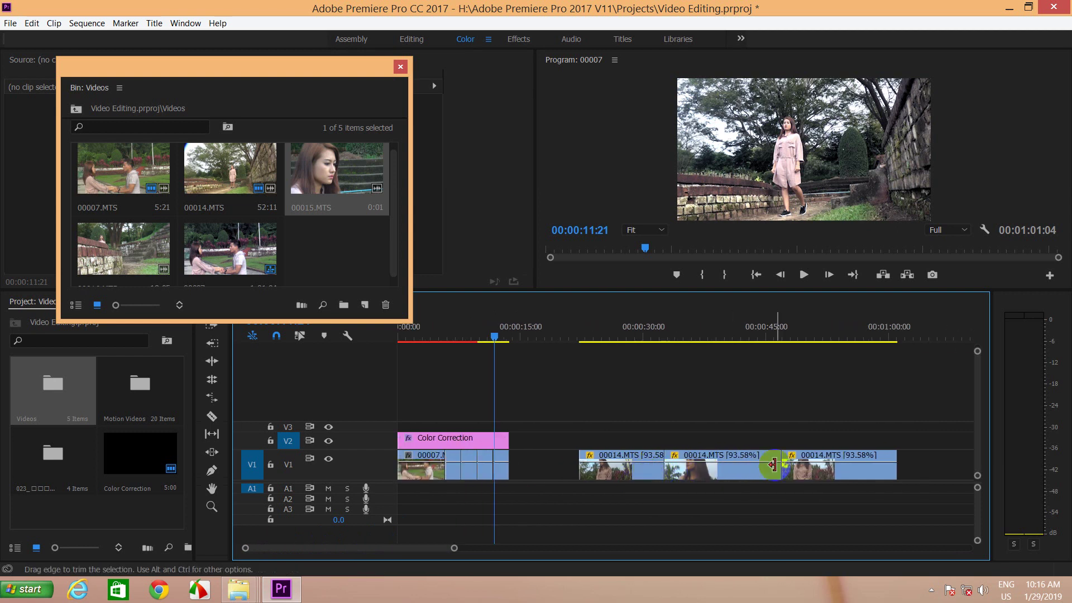
mouse_move(909, 474)
left_mouse_down()
mouse_move(559, 471)
mouse_move(577, 472)
left_mouse_up()
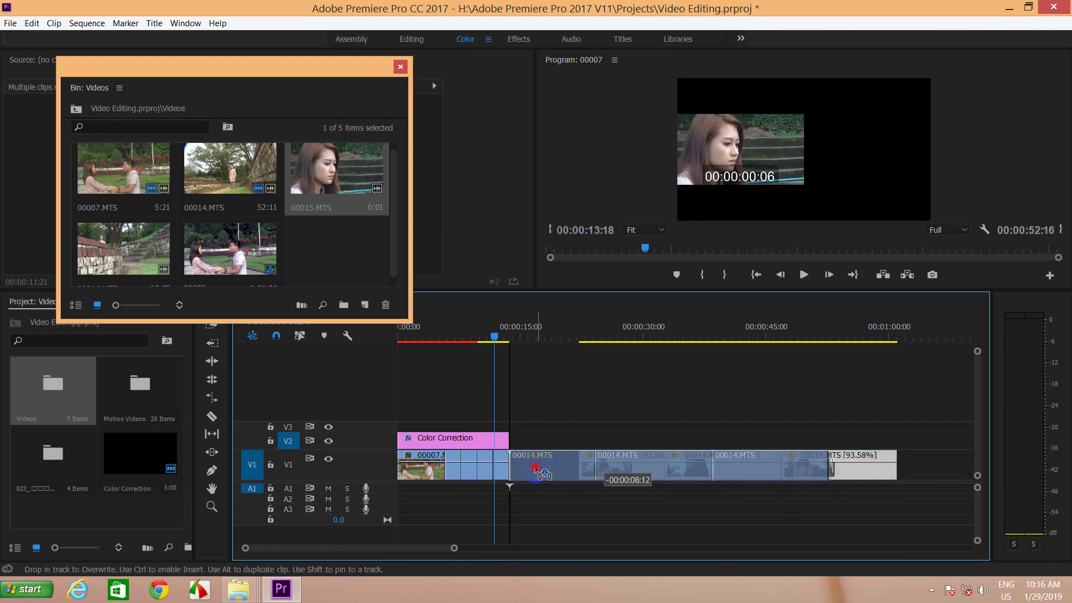
mouse_move(494, 334)
left_mouse_down()
mouse_move(757, 335)
mouse_move(641, 335)
left_mouse_up()
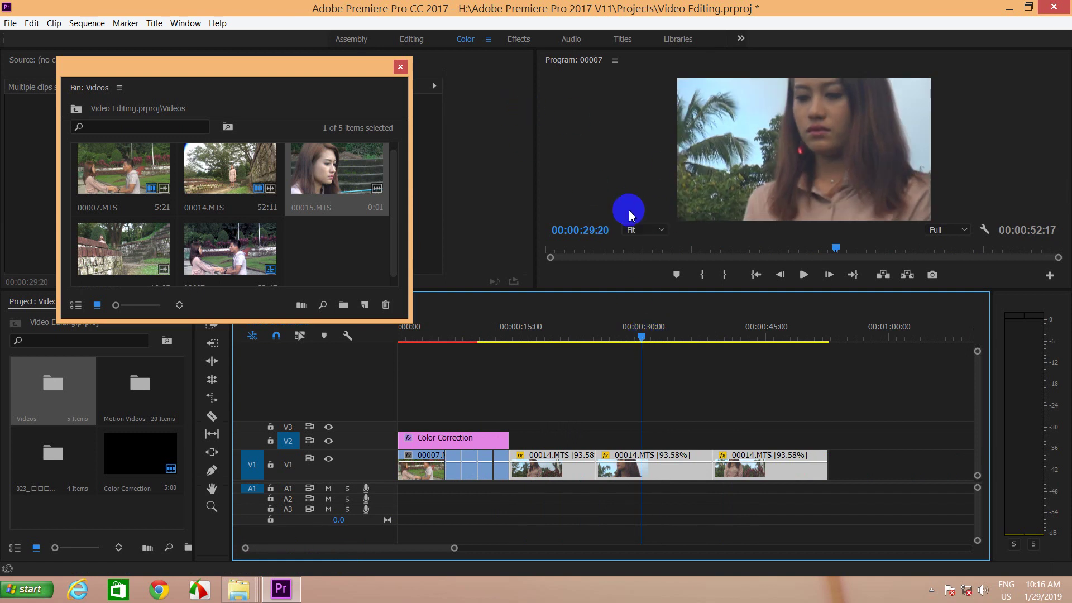
left_click(400, 68)
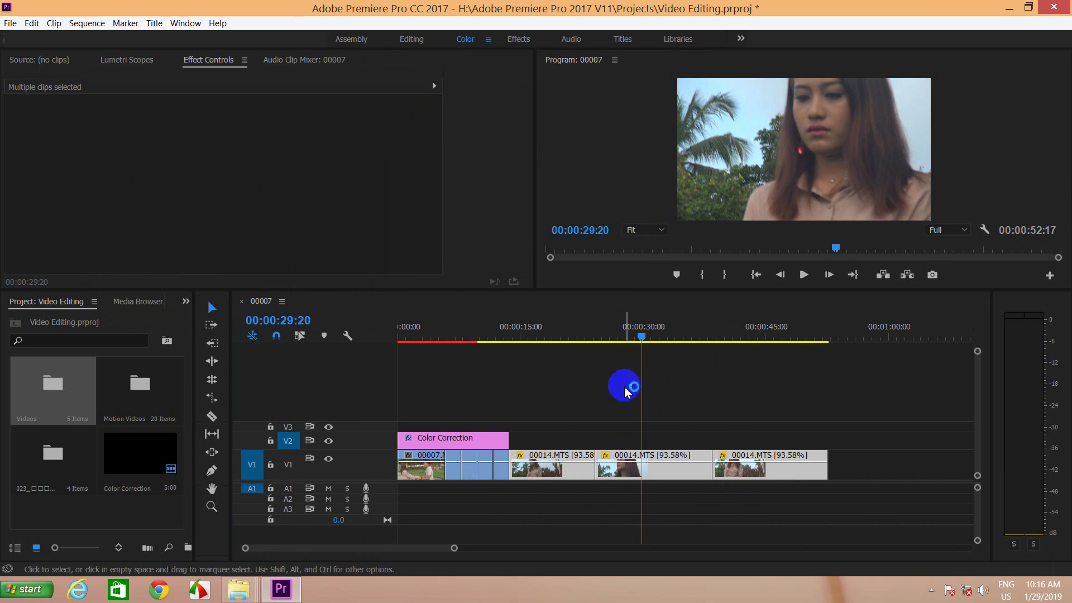
Extend the Color Correction layer on V2 to the end of the last 00014.MTS clip.
left_click_drag(642, 289, 626, 431)
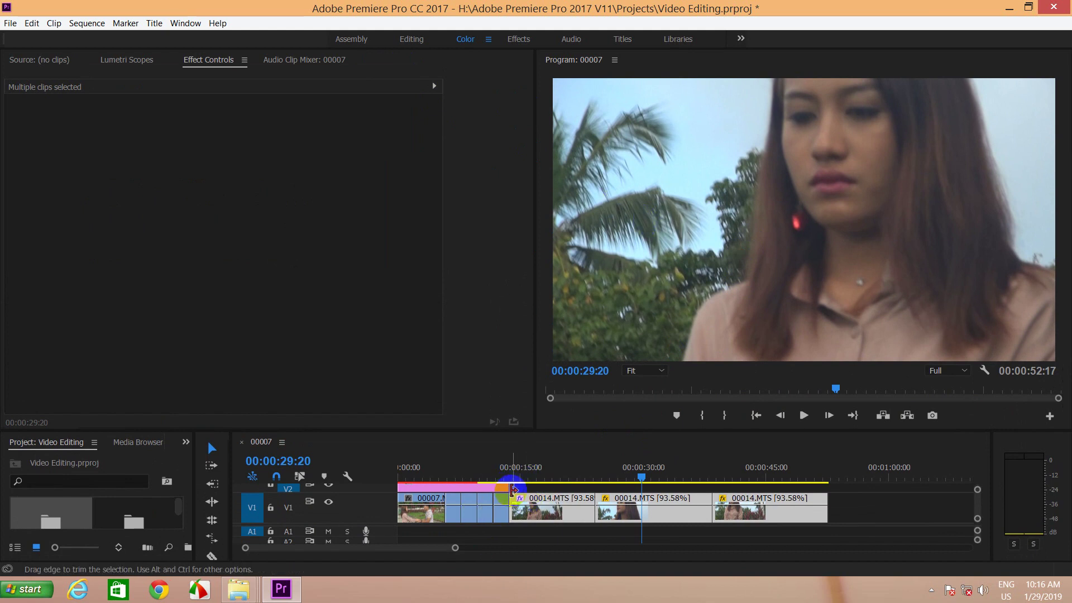
left_click_drag(504, 488, 825, 490)
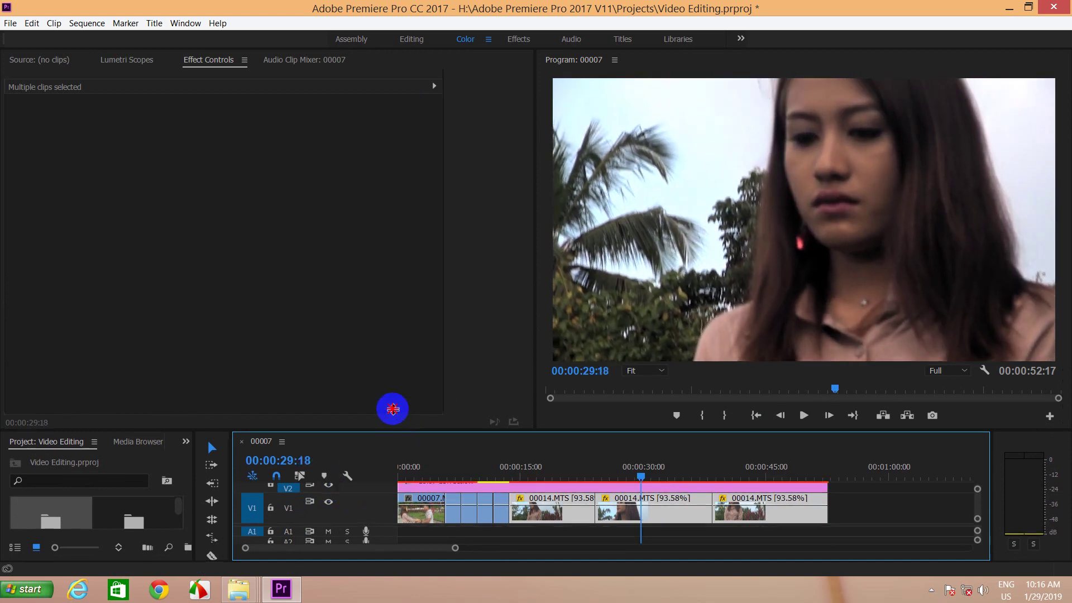
left_click_drag(396, 427, 391, 283)
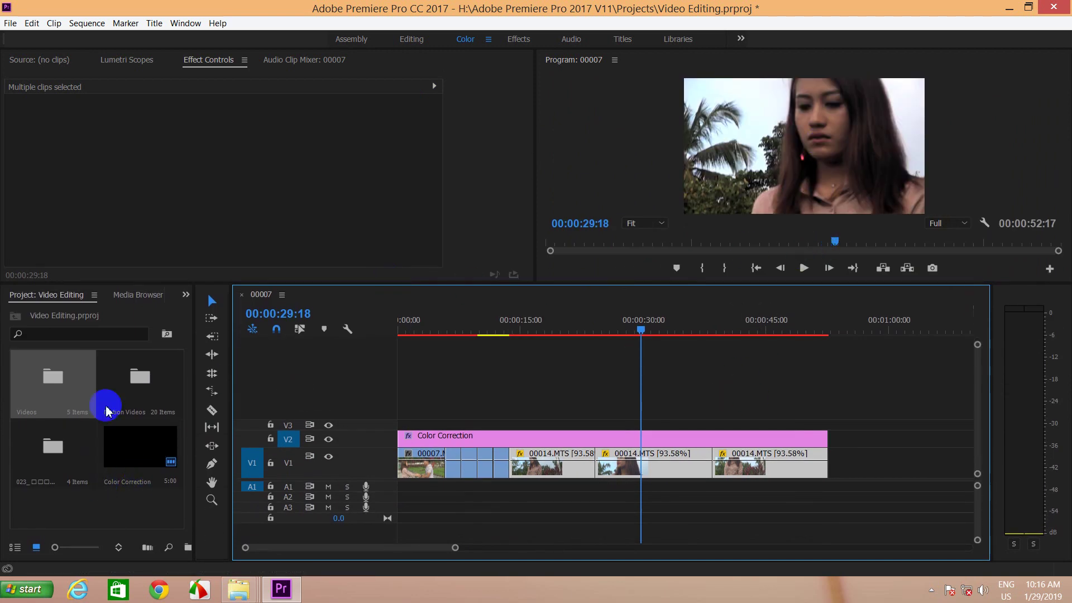
Drag Pro Skin Retouch from the Effects panel onto the 00014.MTS clips on V1.
left_click(186, 293)
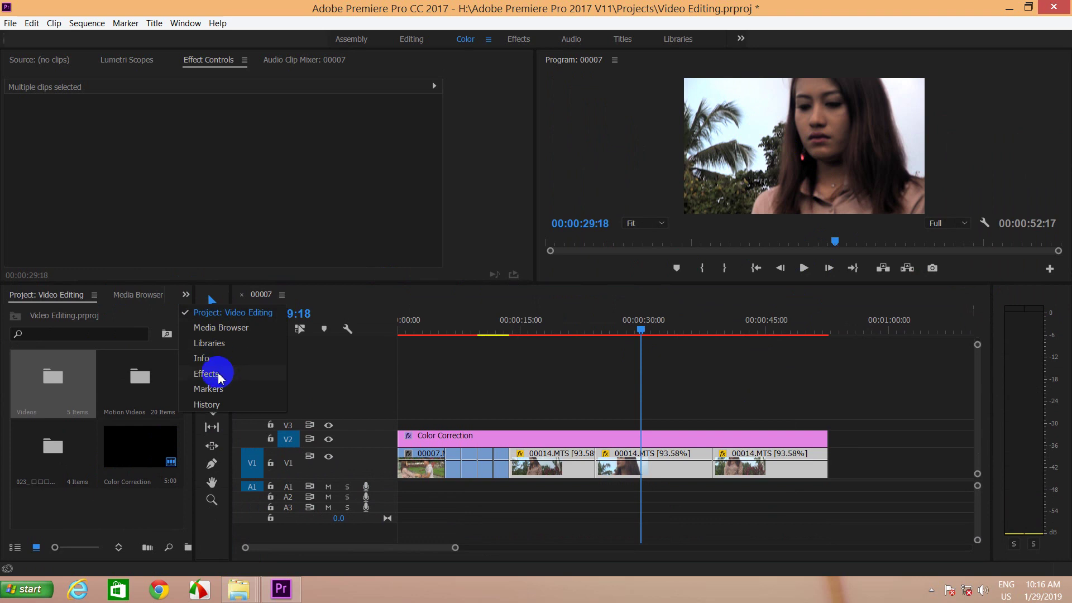
left_click(215, 373)
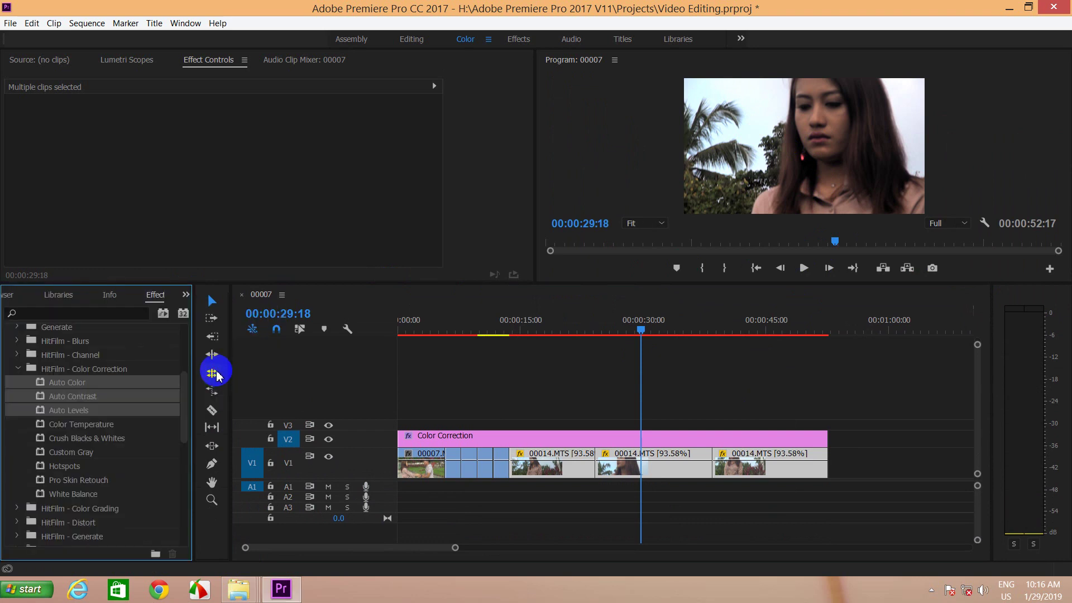
left_click(90, 481)
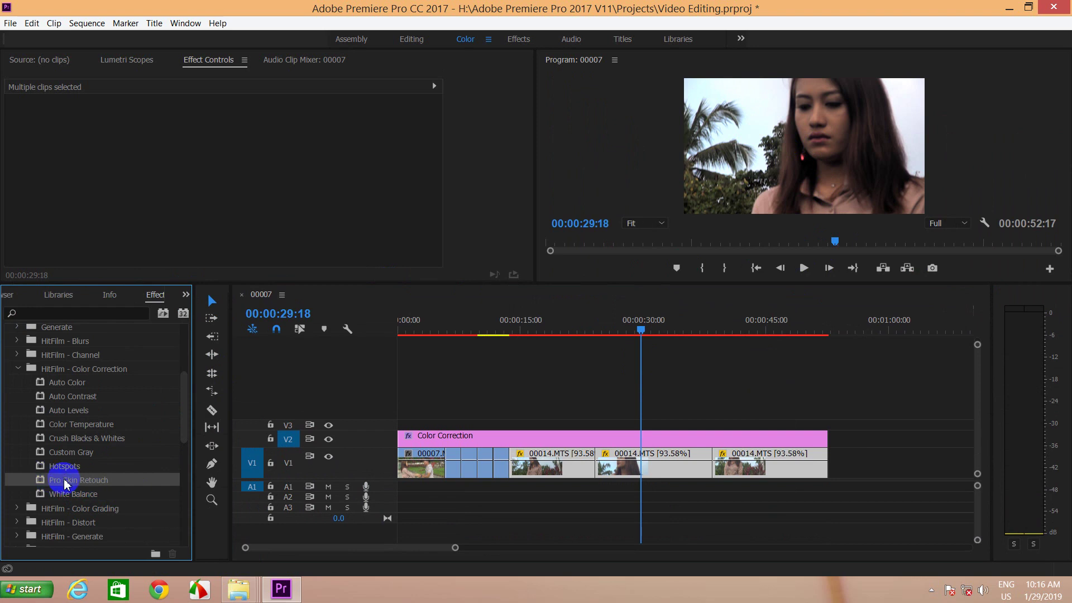
left_click_drag(65, 483, 641, 467)
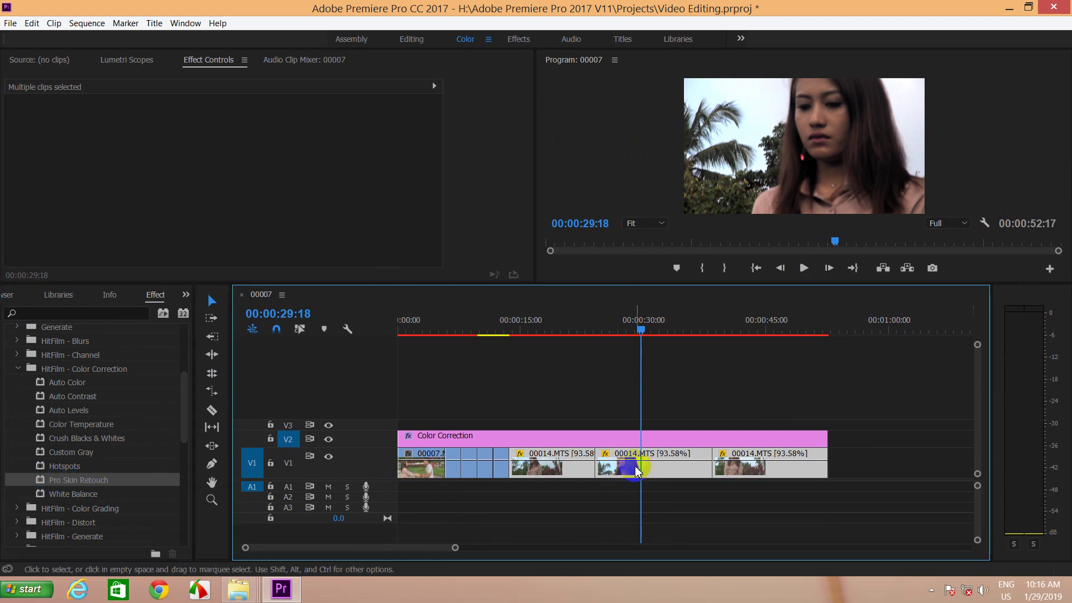
left_click(329, 457)
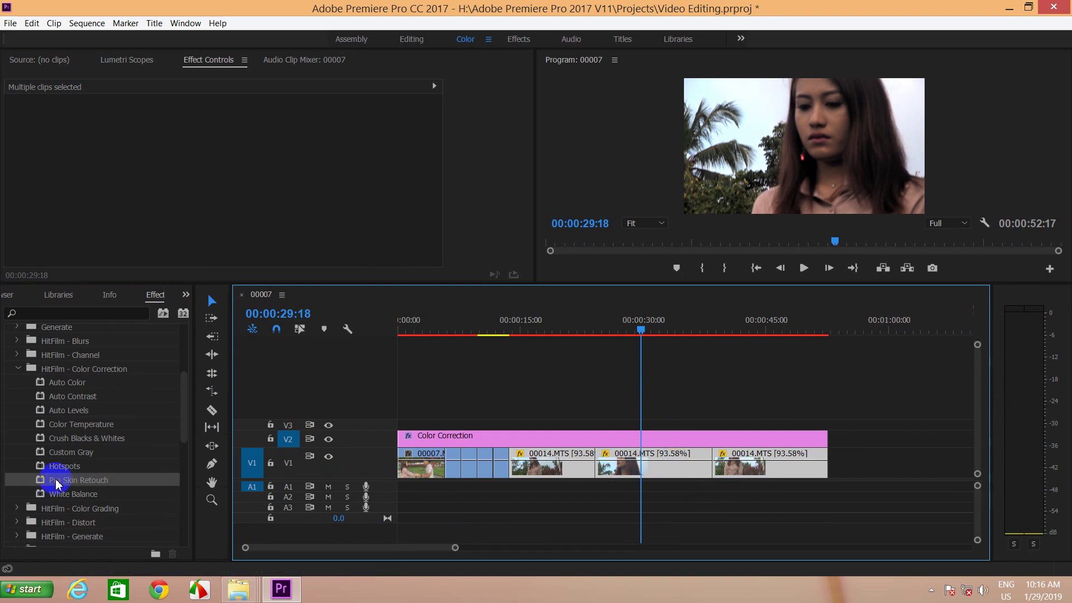
mouse_move(58, 484)
left_mouse_down()
mouse_move(631, 467)
mouse_move(630, 458)
left_mouse_up()
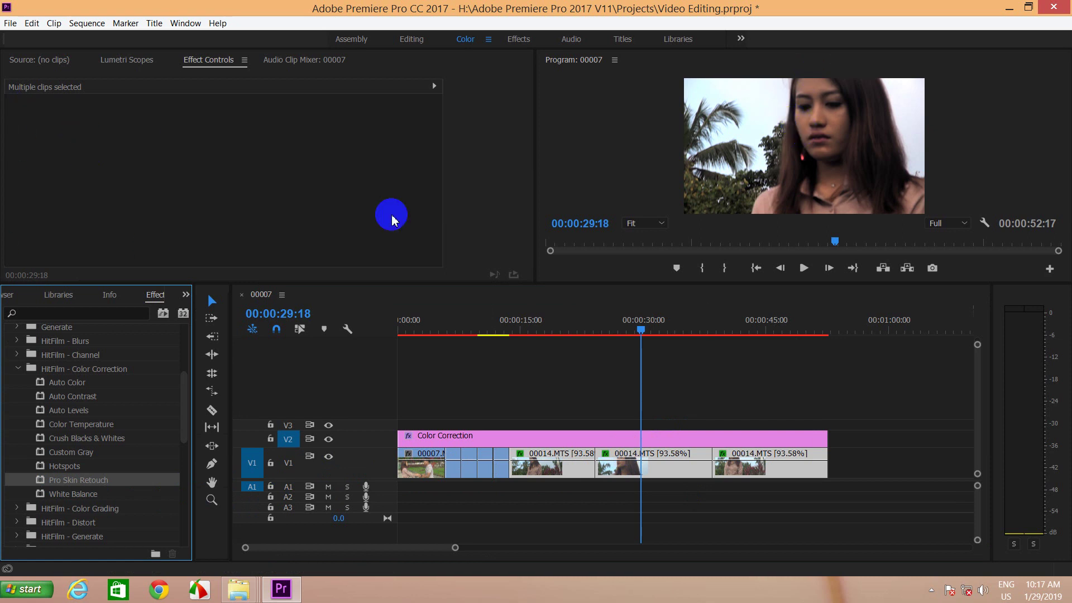
left_click(667, 487)
left_click(667, 467)
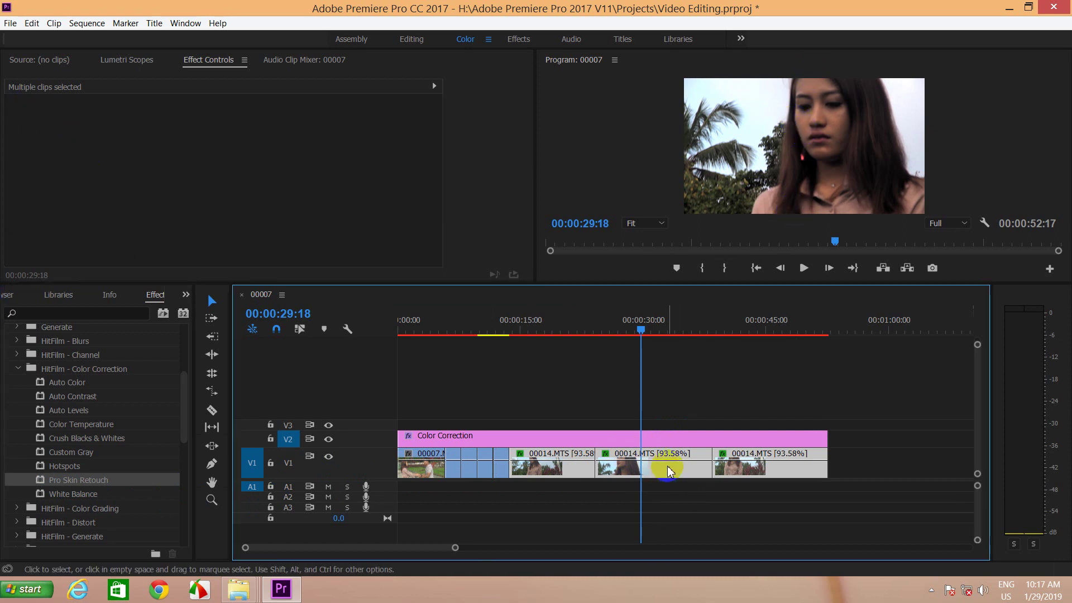
left_click(738, 472)
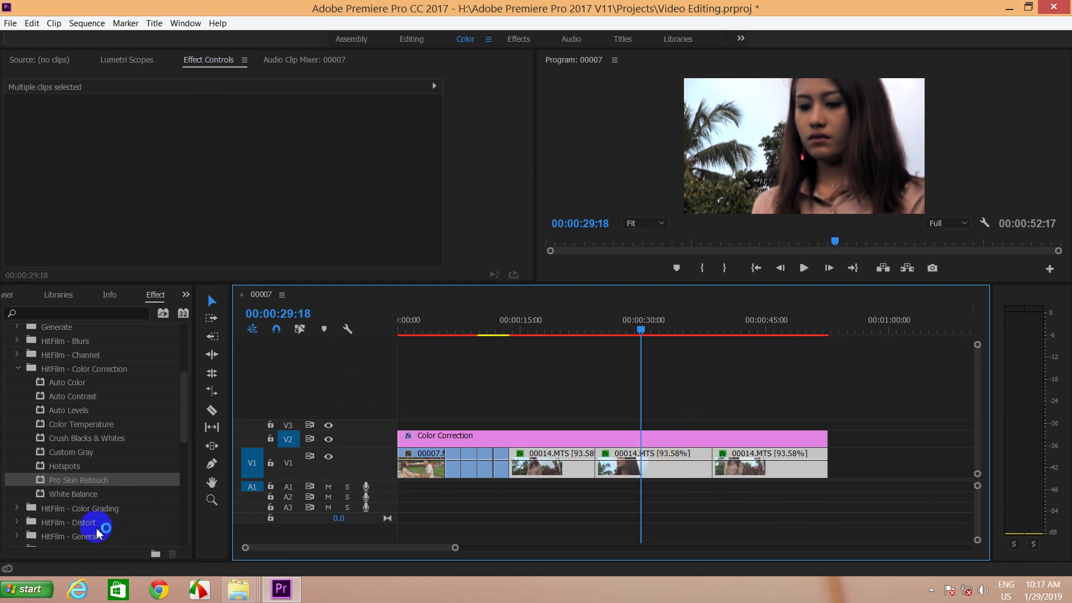
mouse_move(73, 481)
left_mouse_down()
mouse_move(612, 481)
mouse_move(608, 460)
left_mouse_up()
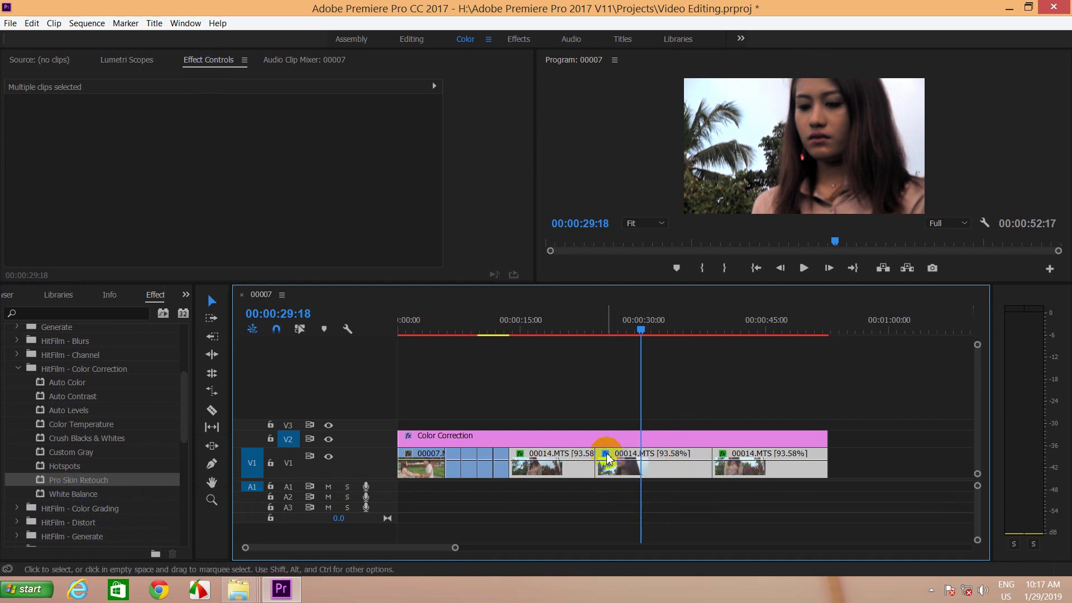
Select each 00014.MTS clip and the Color Correction layer to verify the applied effects.
left_click(611, 460)
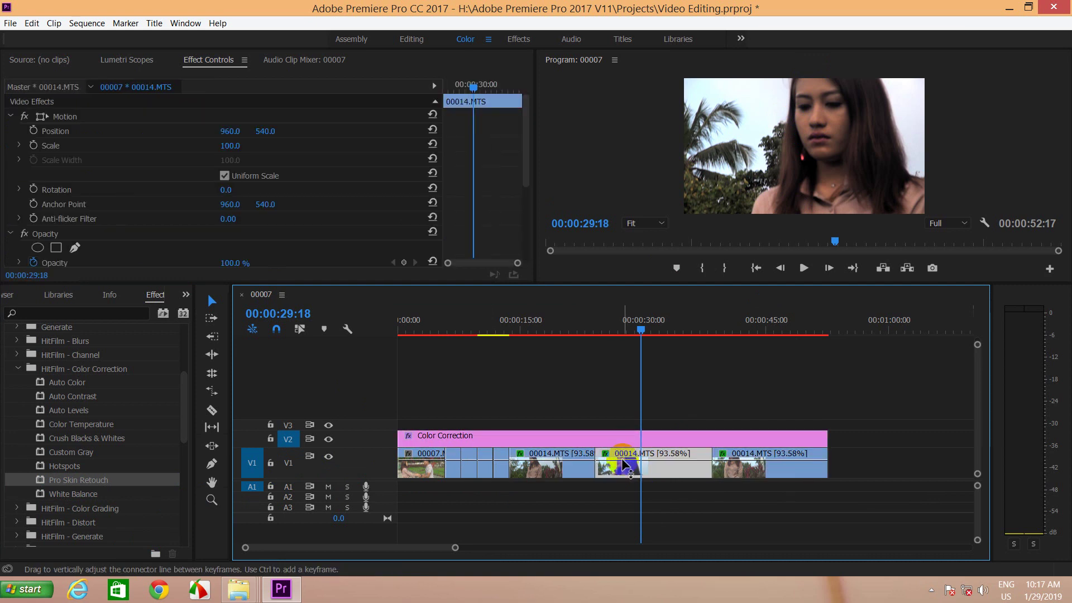
left_click(751, 462)
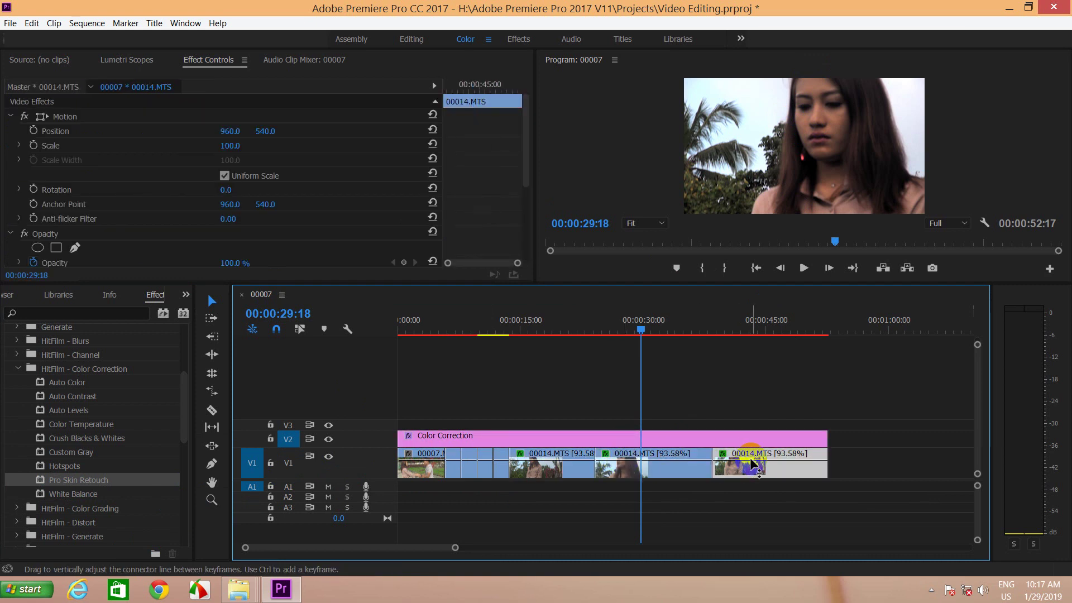
left_click(566, 466)
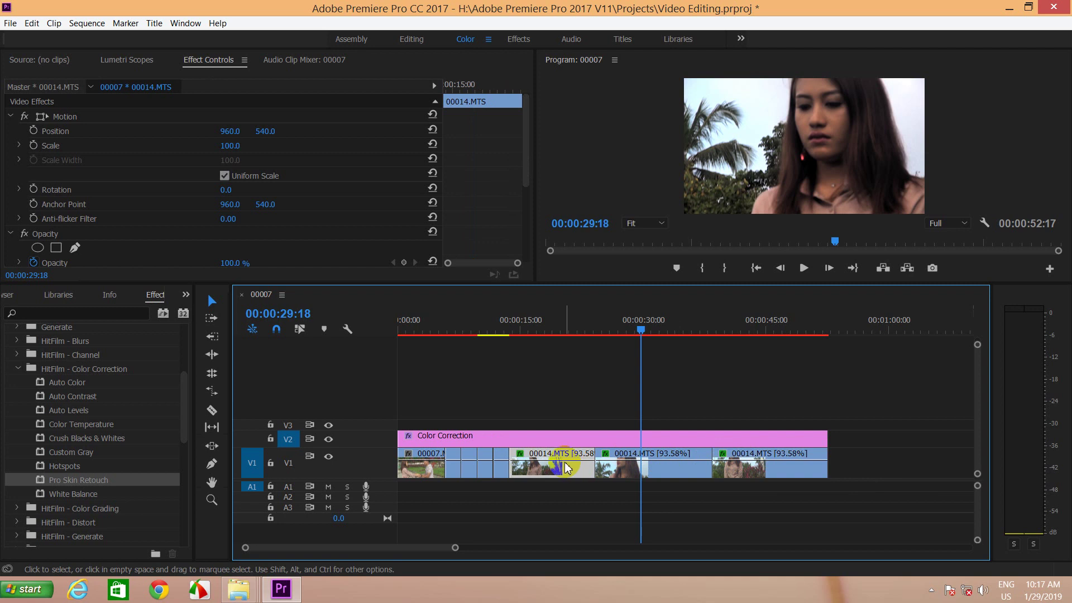
left_click(645, 435)
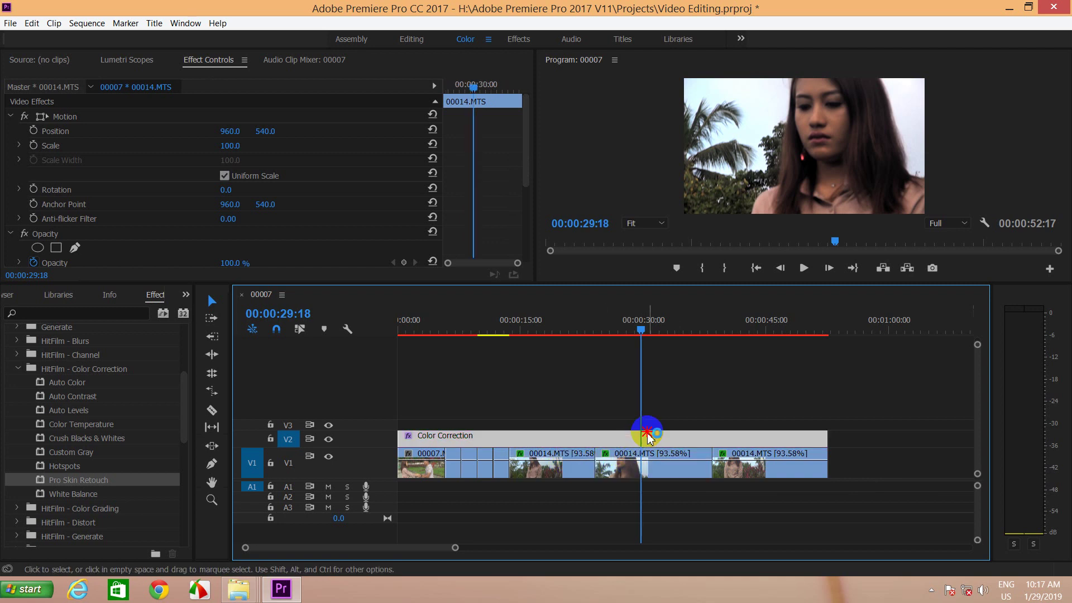
left_click(647, 459)
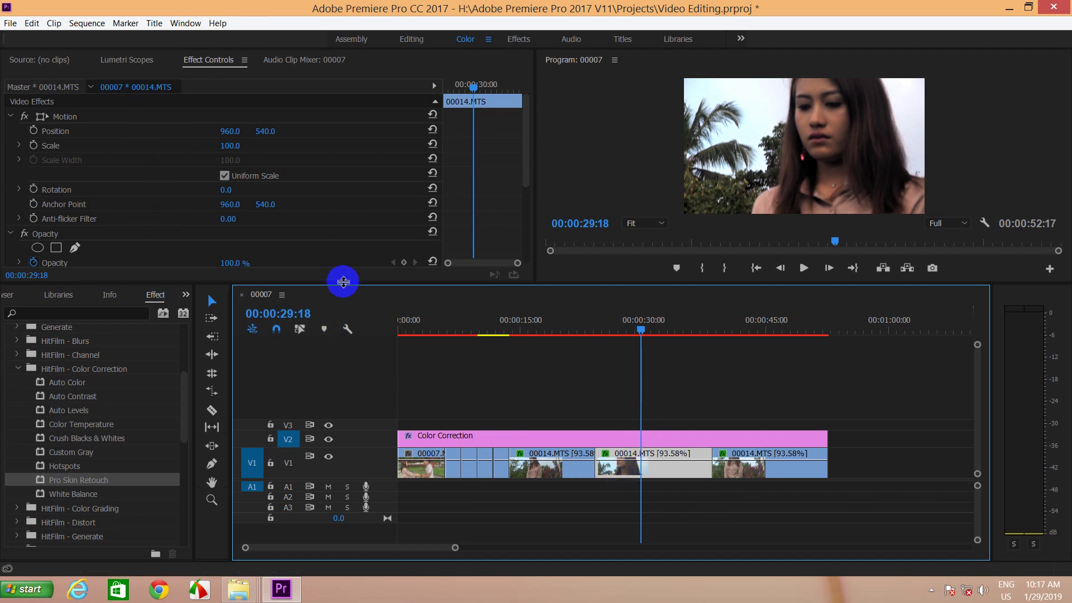
Set Skin Detection Brightness Threshold 100, Chroma Threshold 100 and Softness 96, previewing around 31 seconds.
left_click_drag(346, 289, 346, 476)
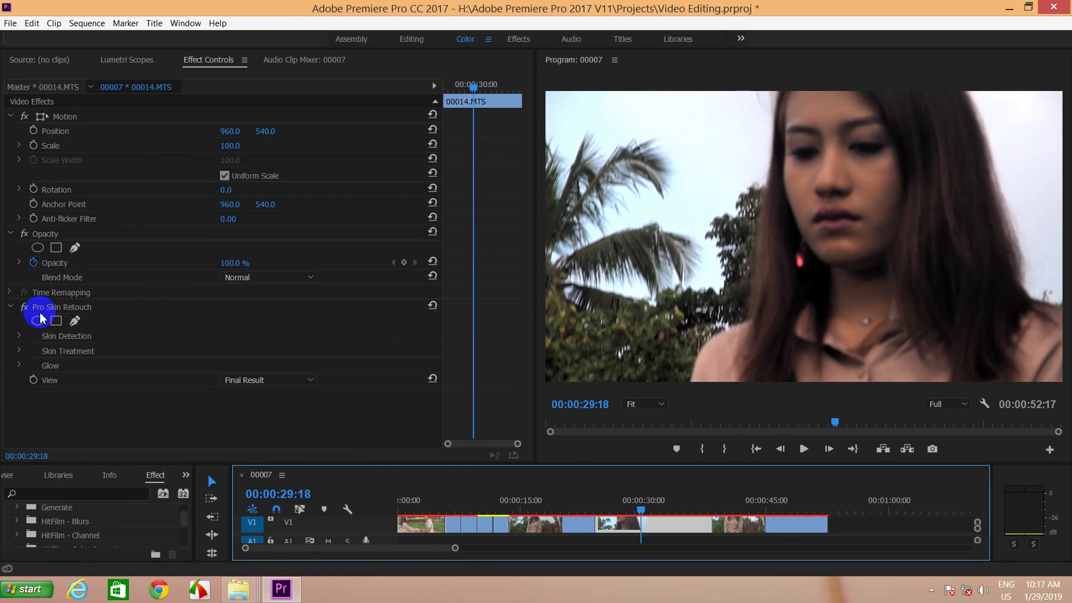
left_click(19, 336)
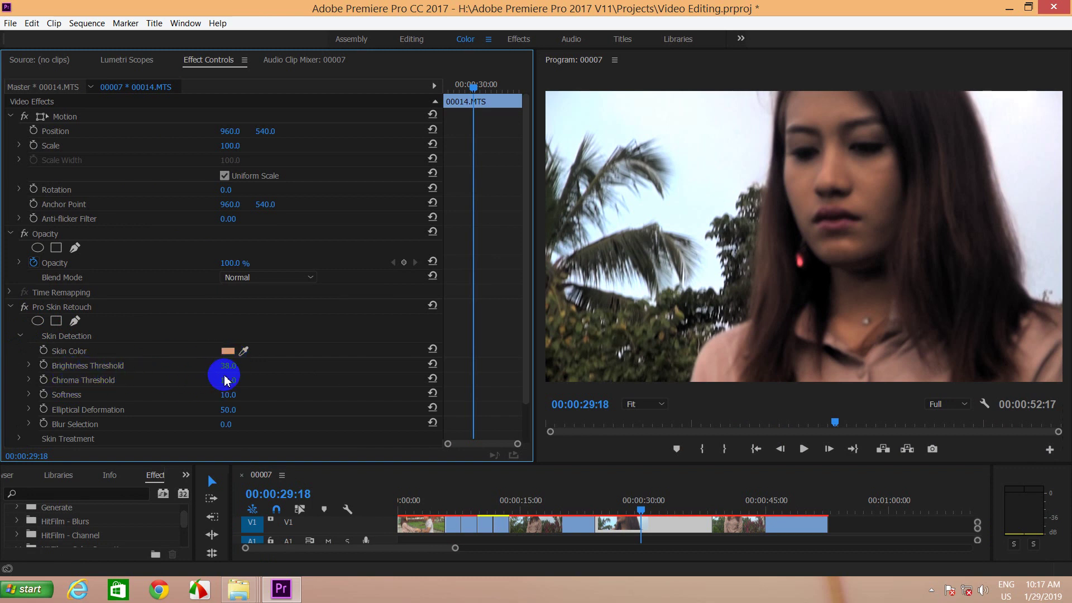
mouse_move(228, 365)
left_mouse_down()
mouse_move(422, 363)
mouse_move(798, 178)
left_mouse_up()
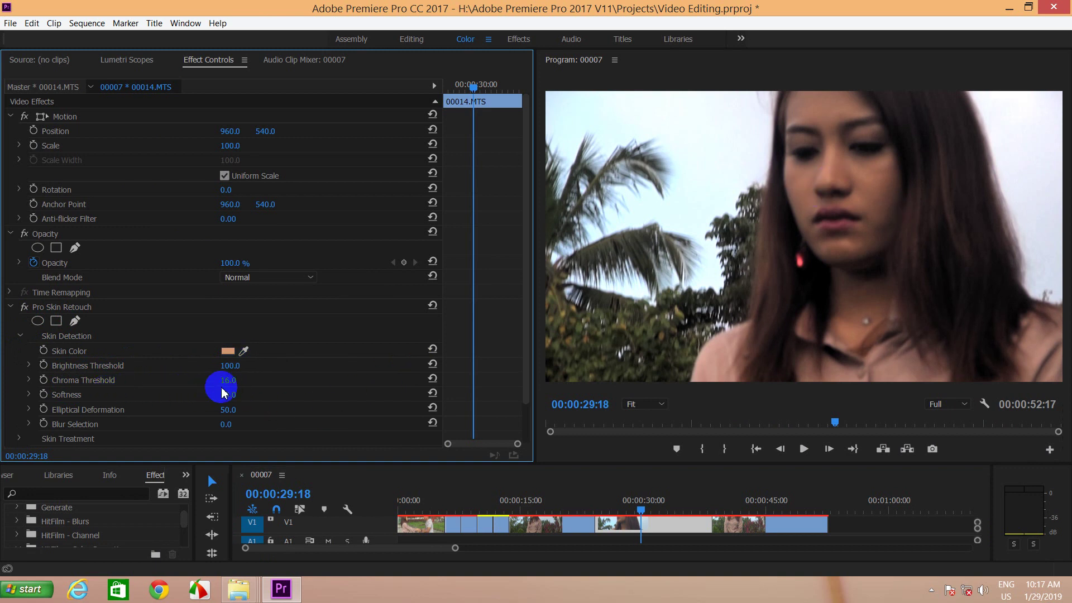
left_click_drag(228, 380, 403, 380)
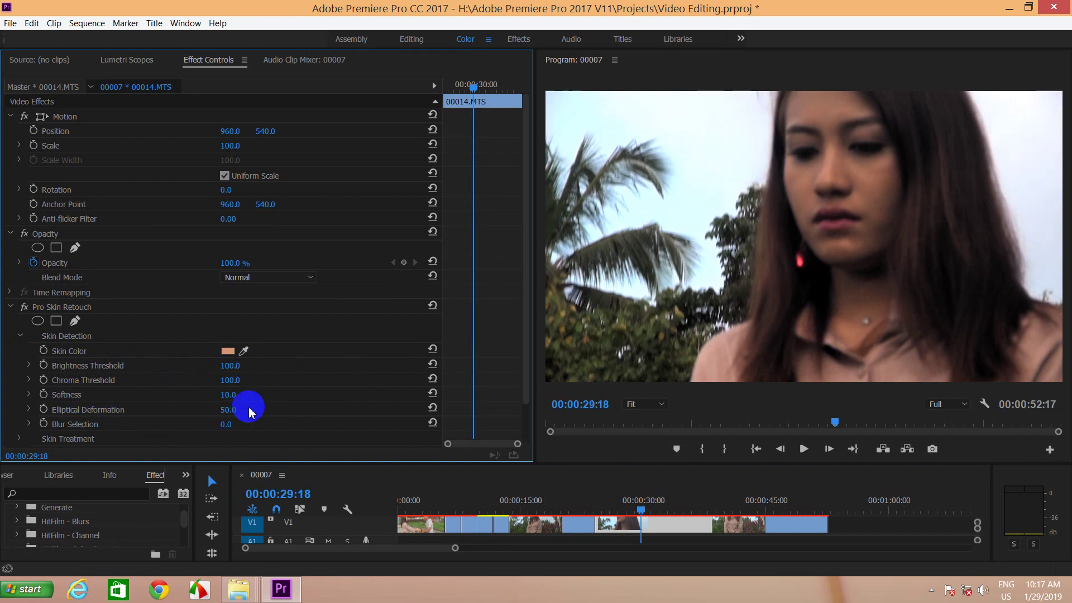
left_click_drag(228, 395, 330, 407)
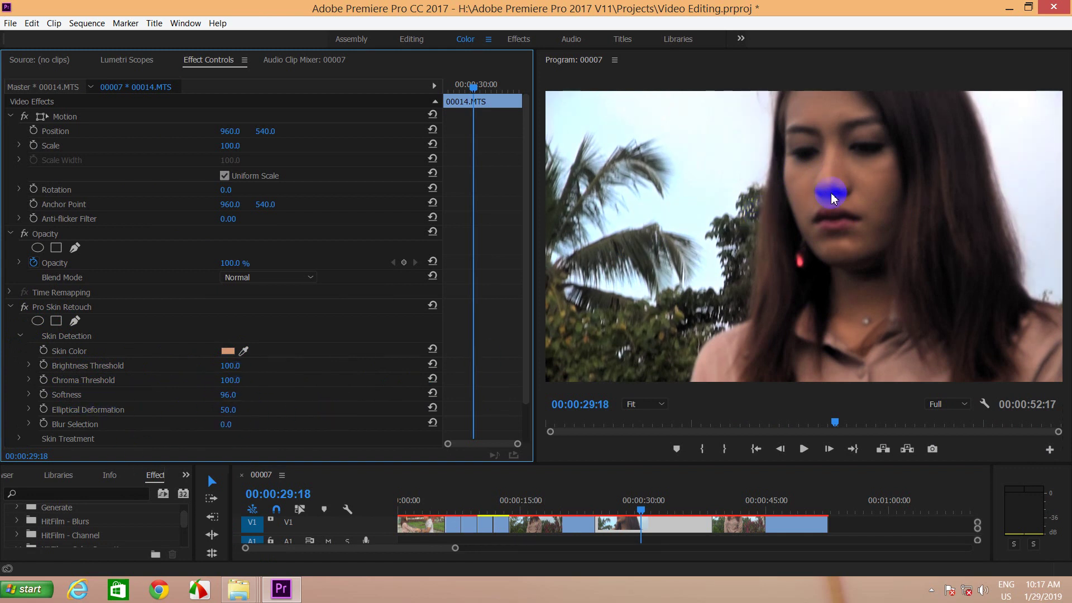
mouse_move(748, 501)
left_mouse_down()
mouse_move(621, 511)
mouse_move(655, 509)
left_mouse_up()
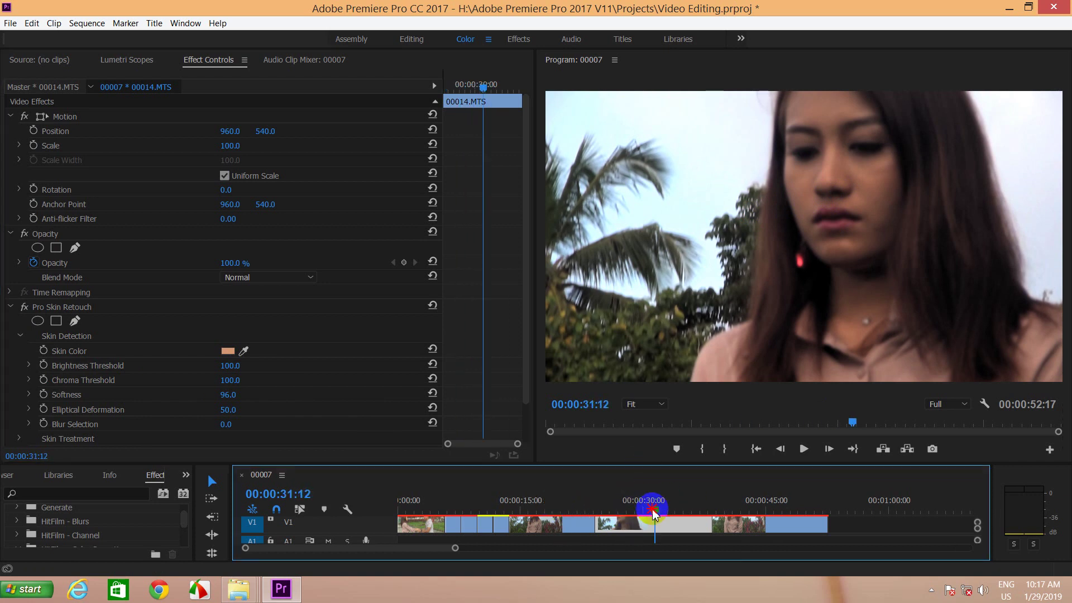
Enlarge the sequence area and the program preview.
left_click_drag(569, 462, 569, 240)
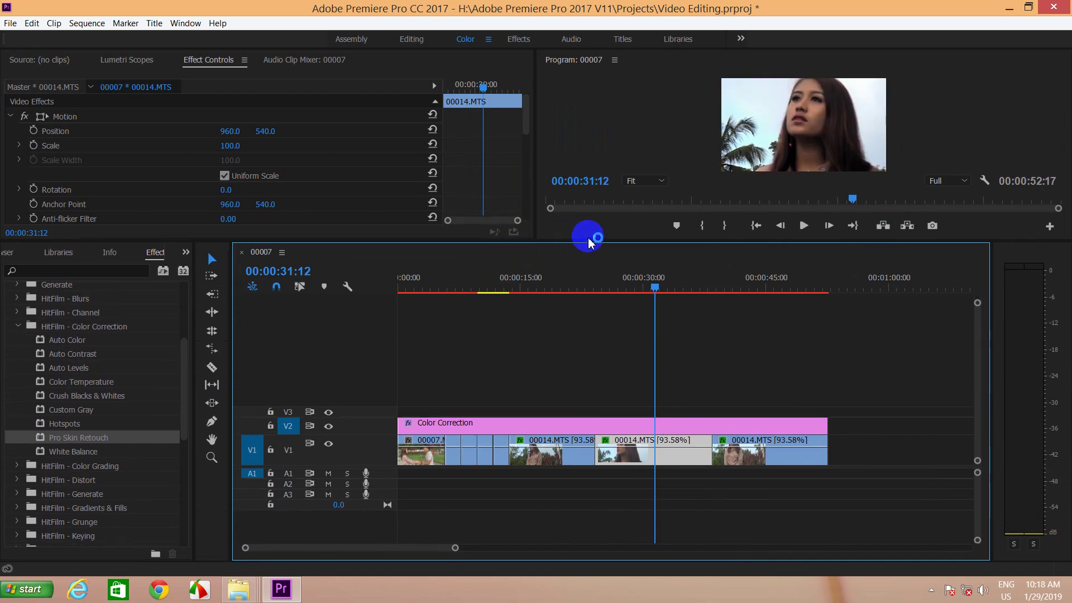
left_click(605, 238)
left_click_drag(606, 241, 612, 413)
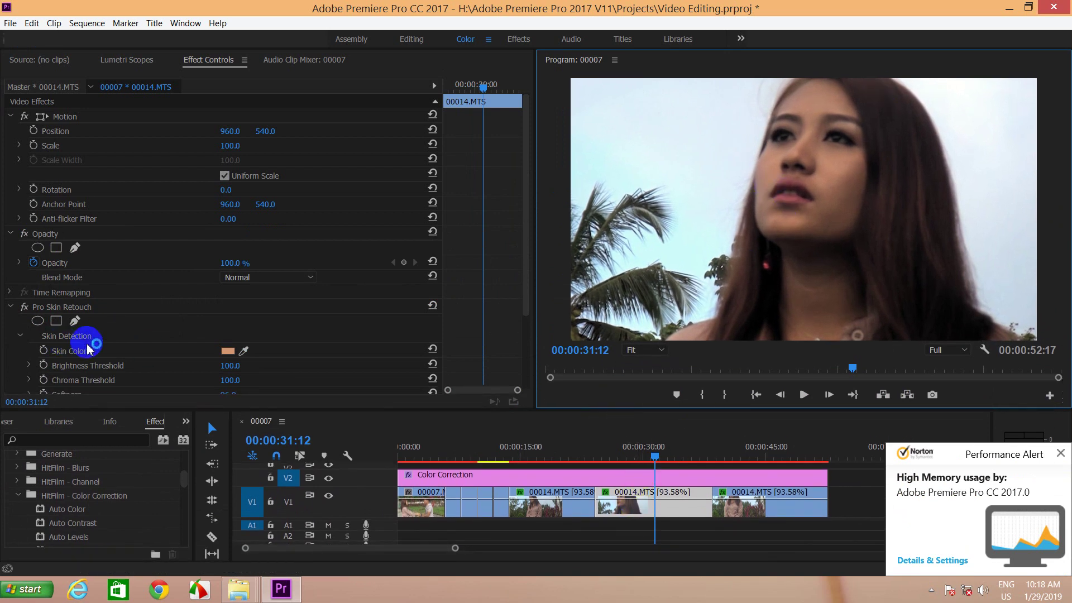
Bypass Pro Skin Retouch briefly to compare, then lower Elliptical Deformation to 19.0.
left_click(26, 308)
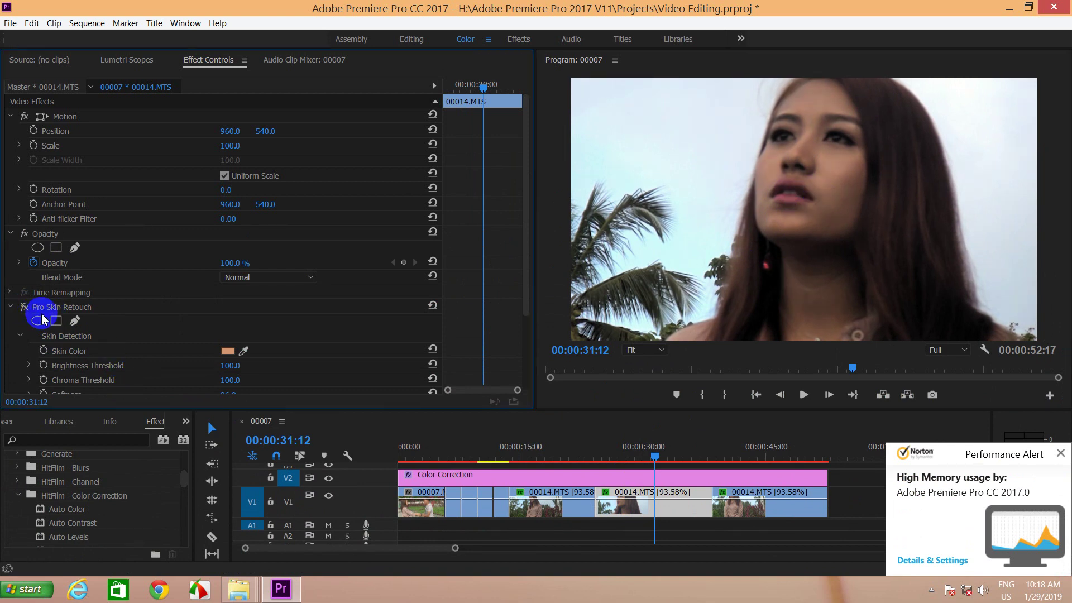
left_click(24, 307)
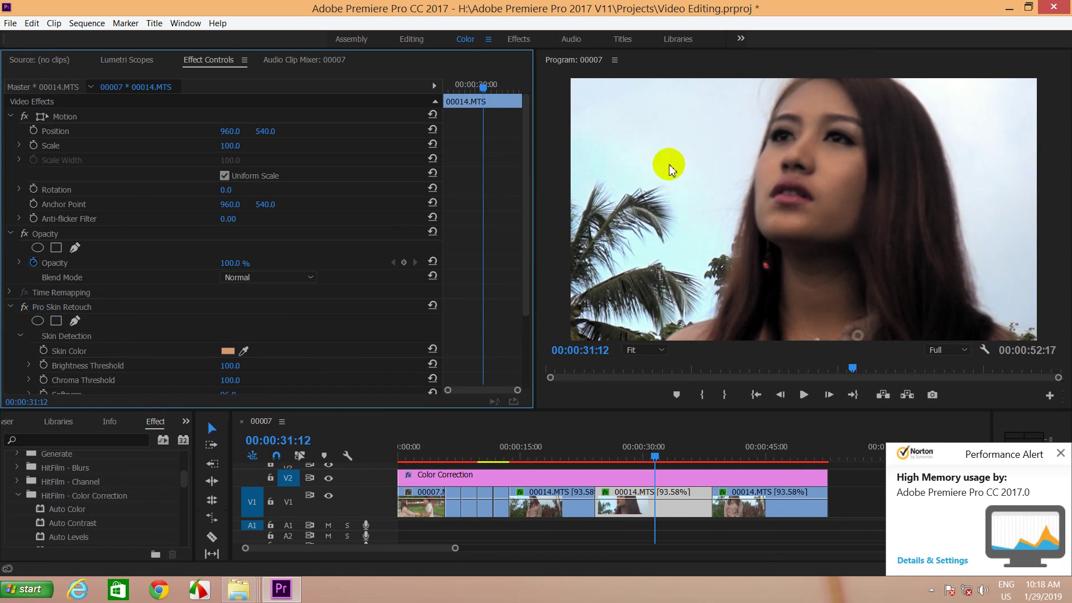
scroll(129, 362, "down", 3)
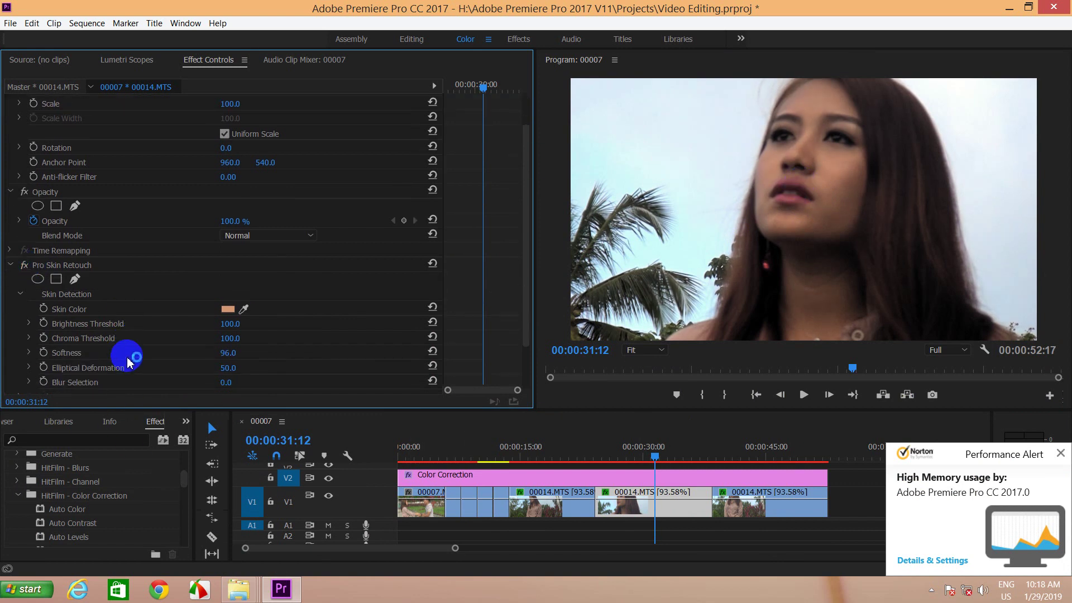
scroll(127, 362, "down", 3)
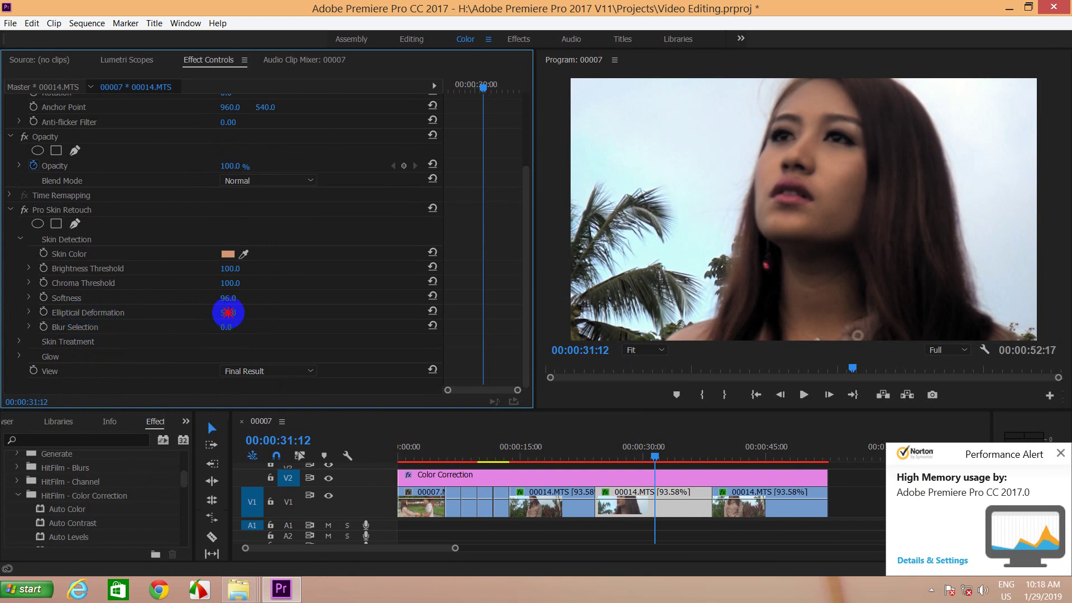
left_click_drag(229, 315, 232, 335)
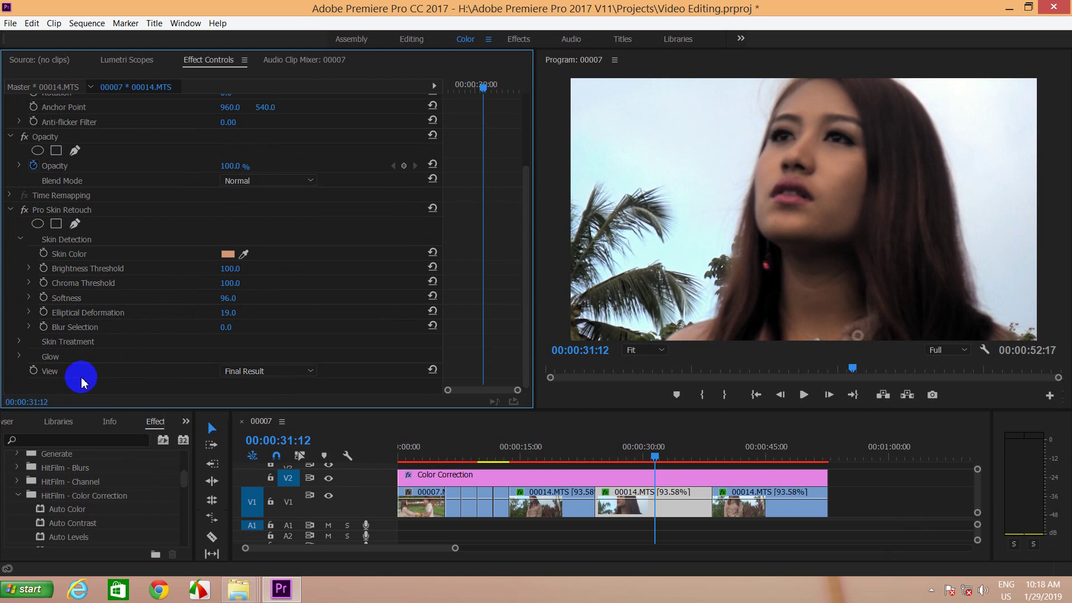
Set the Glow Threshold to 1.00 and Glow Brightness to 4.90.
left_click(19, 356)
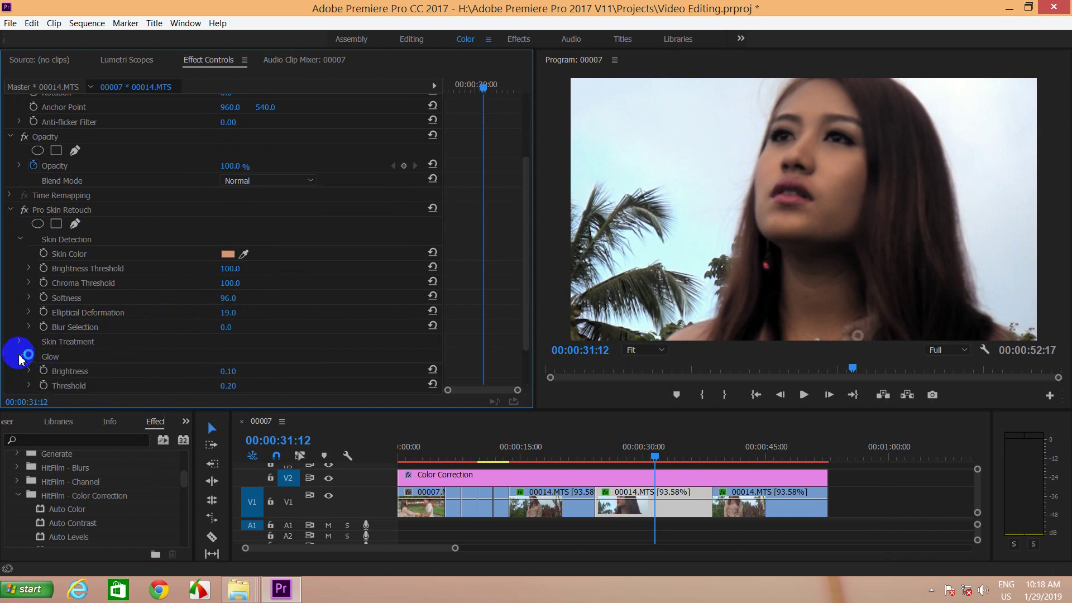
scroll(170, 333, "down", 1)
left_click_drag(229, 357, 315, 358)
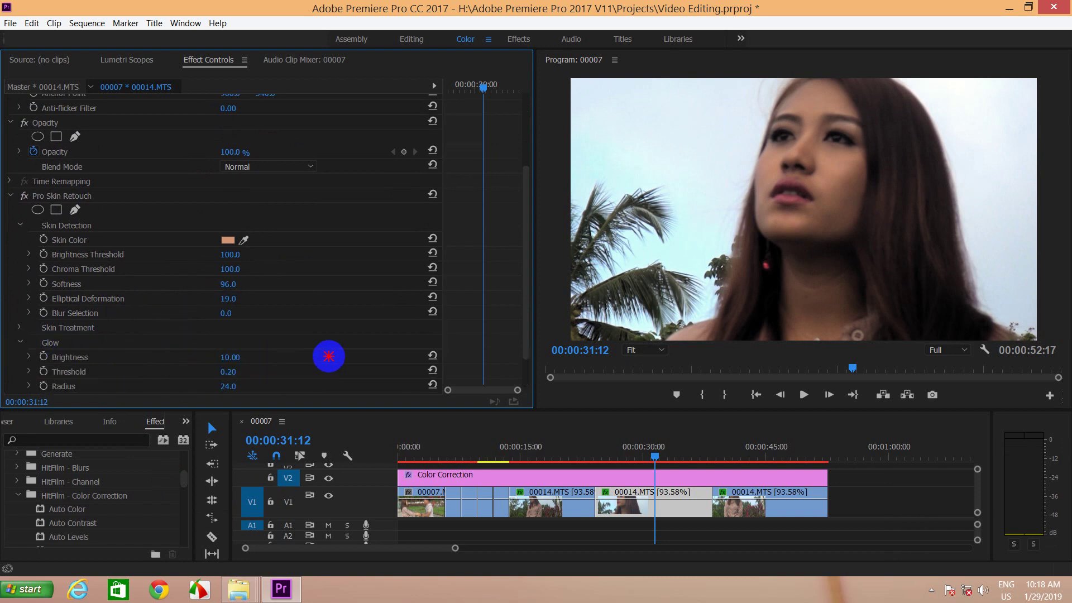
left_click_drag(230, 375, 168, 370)
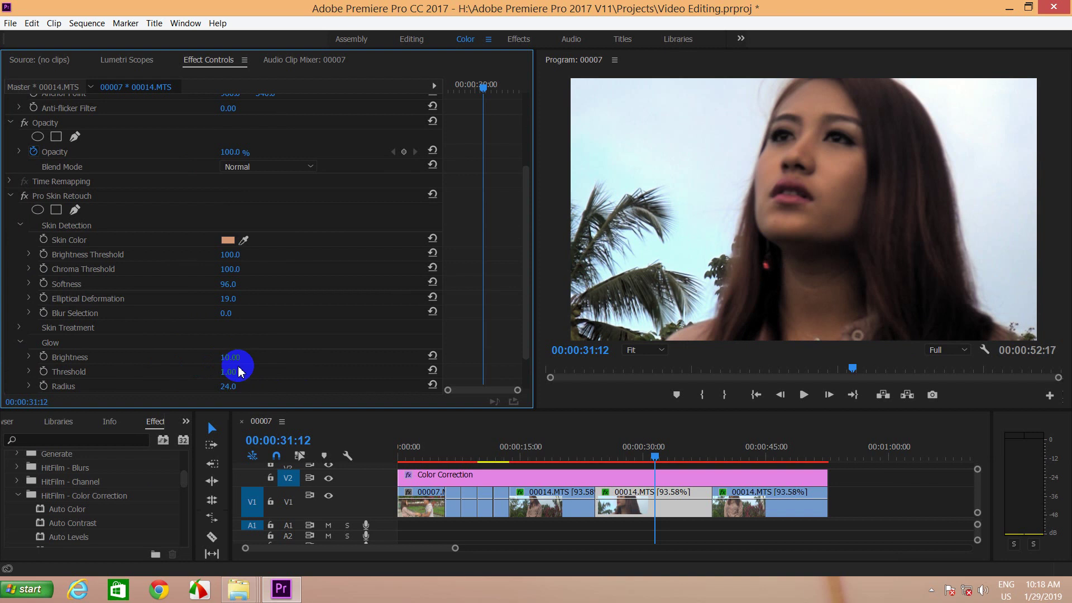
left_click(230, 357)
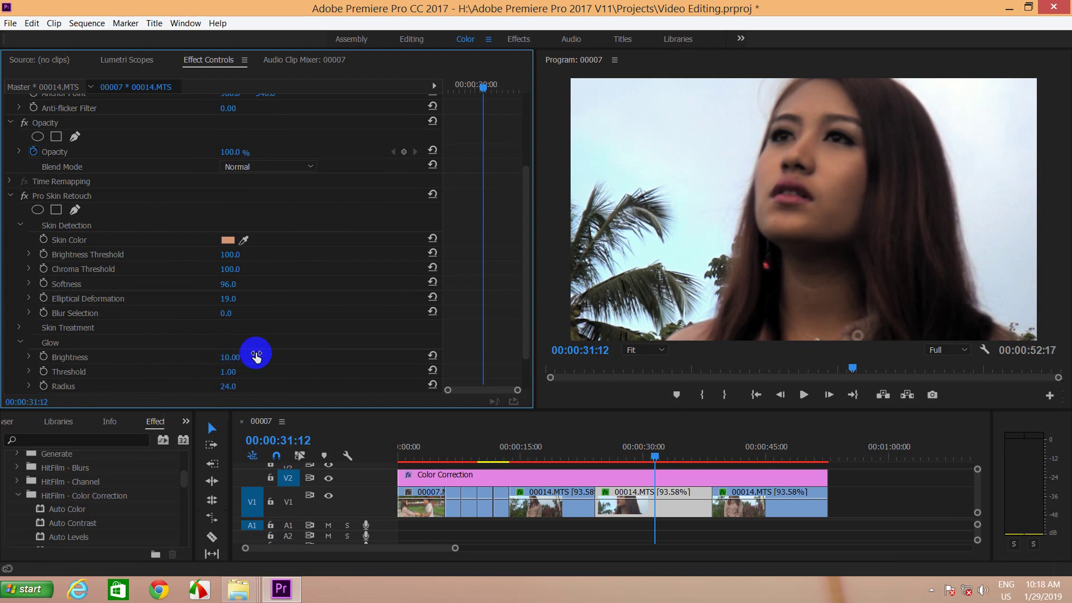
scroll(270, 355, "down", 2)
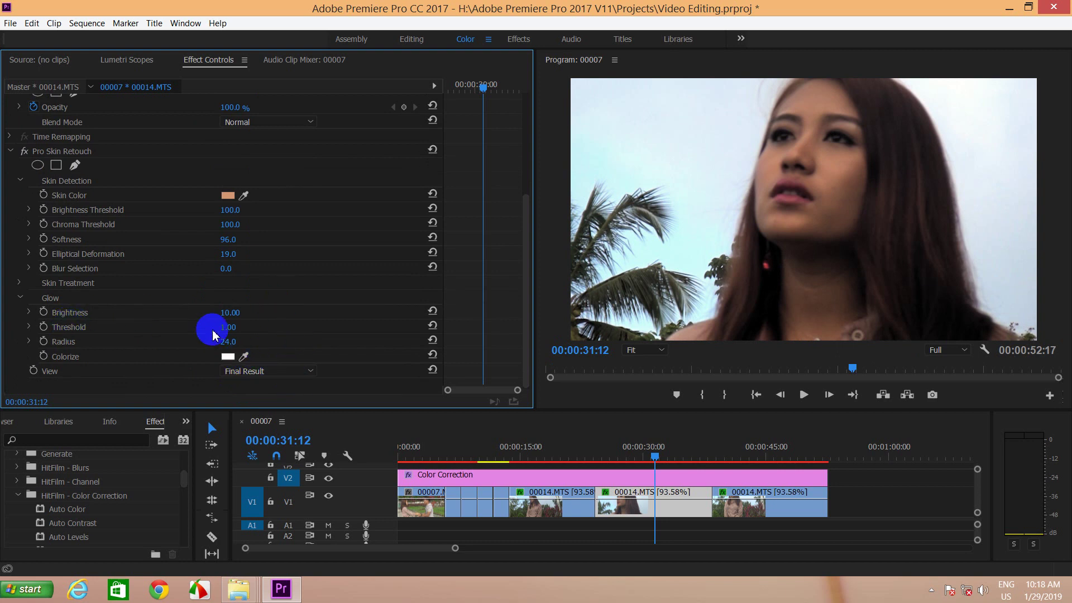
left_click(235, 312)
type("15")
key("Escape")
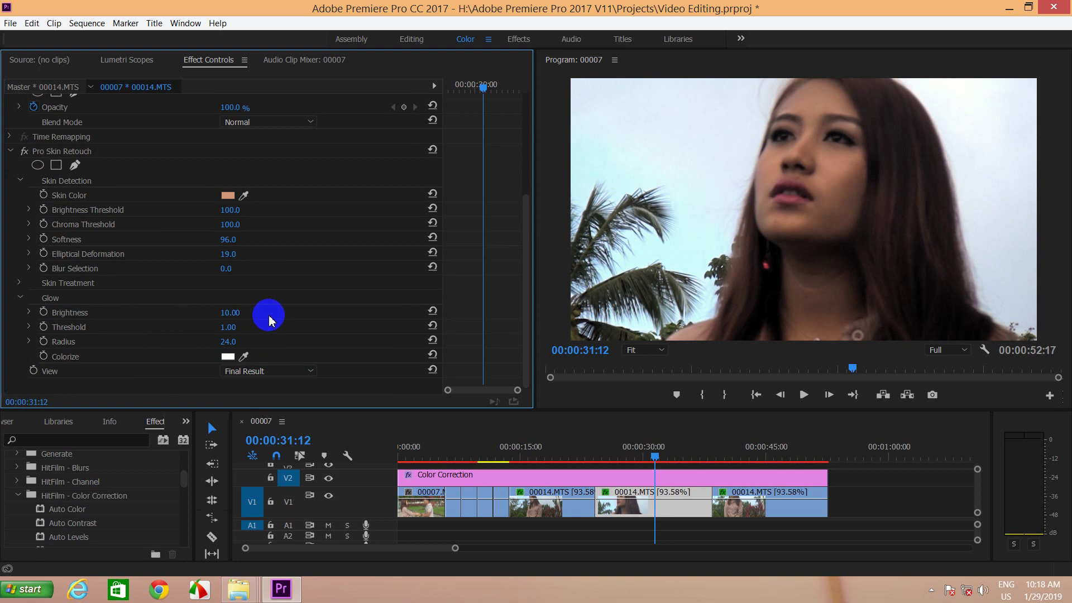
mouse_move(227, 311)
left_mouse_down()
mouse_move(206, 313)
mouse_move(238, 314)
left_mouse_up()
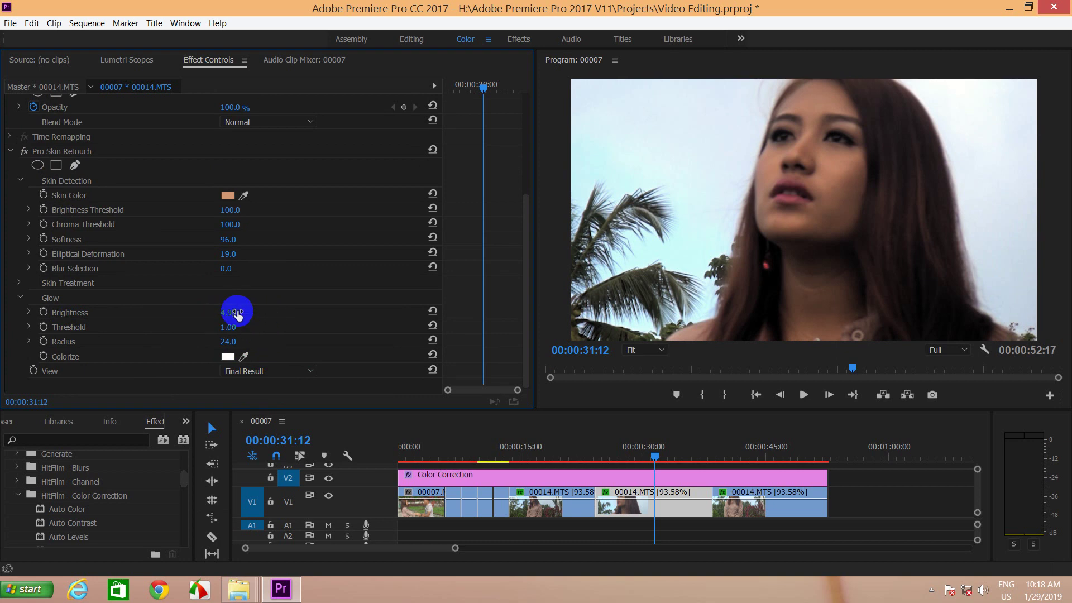
Expand Skin Treatment and raise Smooth to 50.0.
left_click(19, 283)
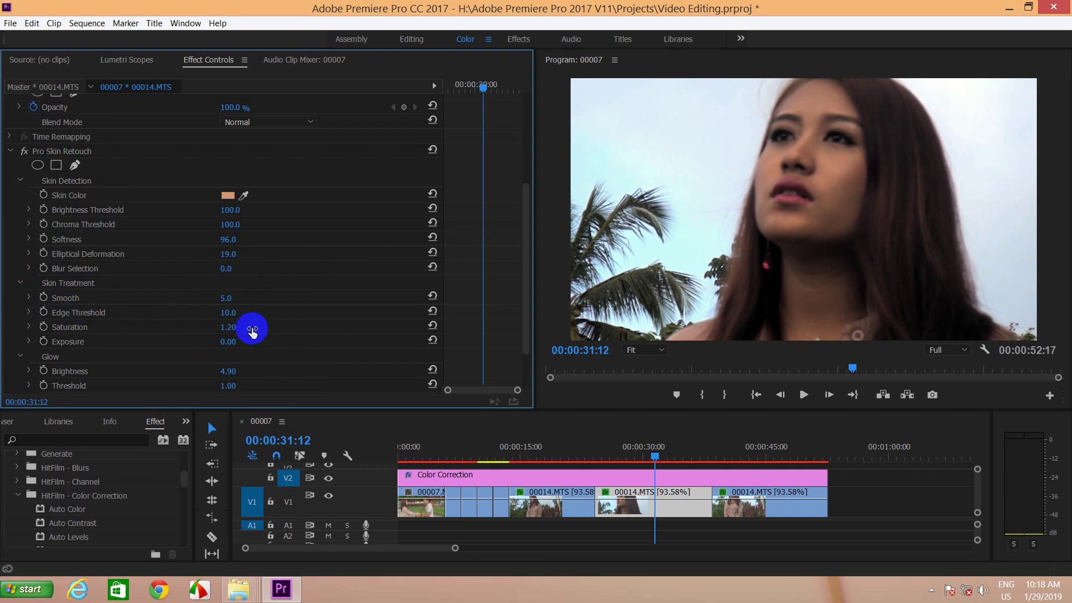
left_click_drag(228, 298, 226, 316)
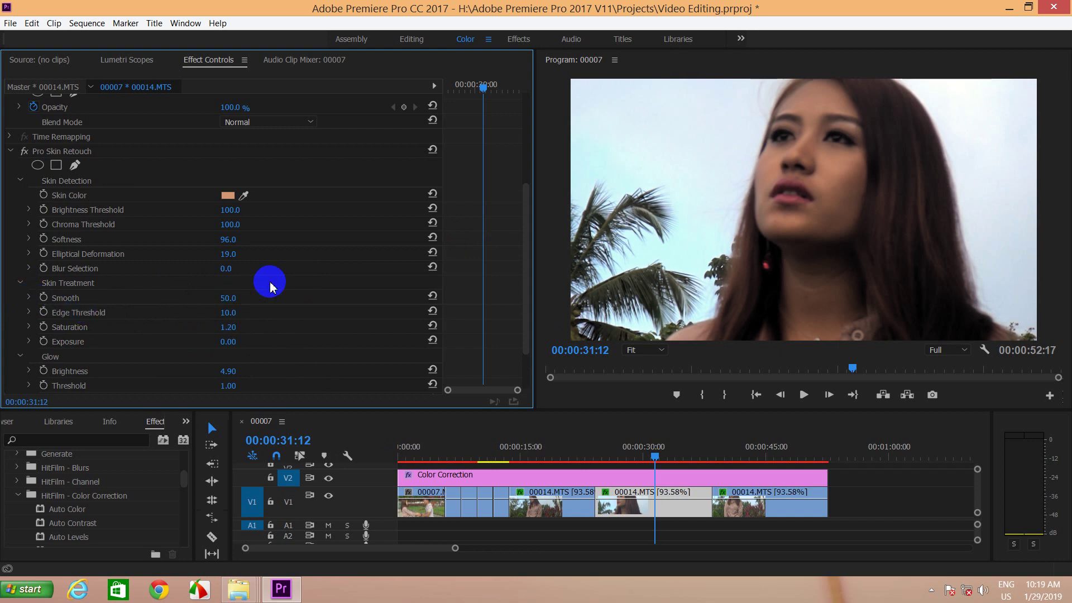
scroll(220, 317, "up", 3)
scroll(216, 319, "down", 3)
scroll(218, 317, "down", 2)
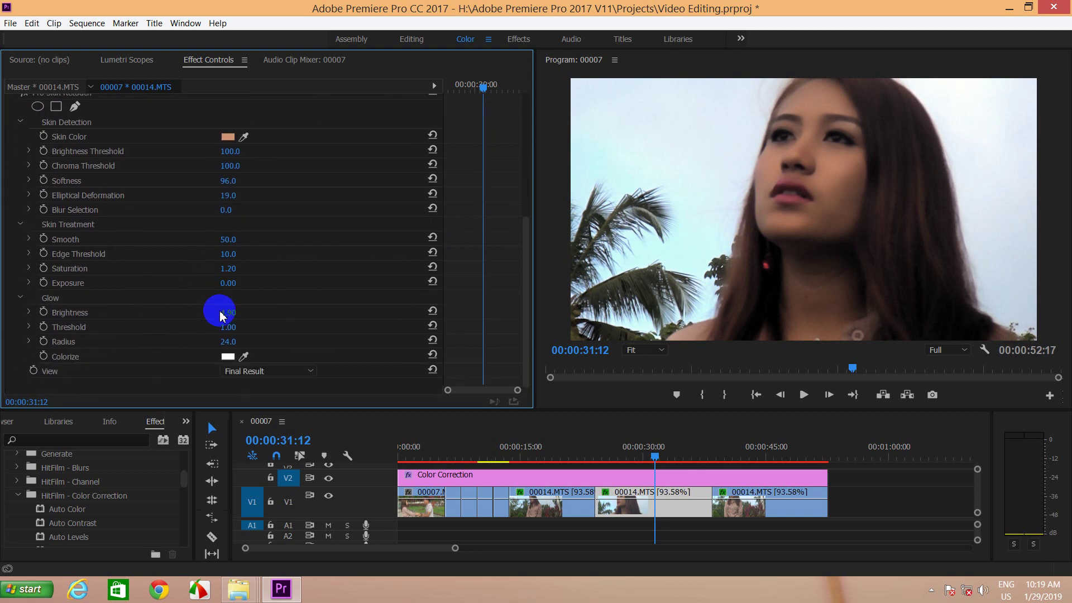
scroll(220, 316, "up", 3)
Collapse and bypass Pro Skin Retouch, scrubbing away and back to 00:00:31:12 to compare.
left_click(10, 172)
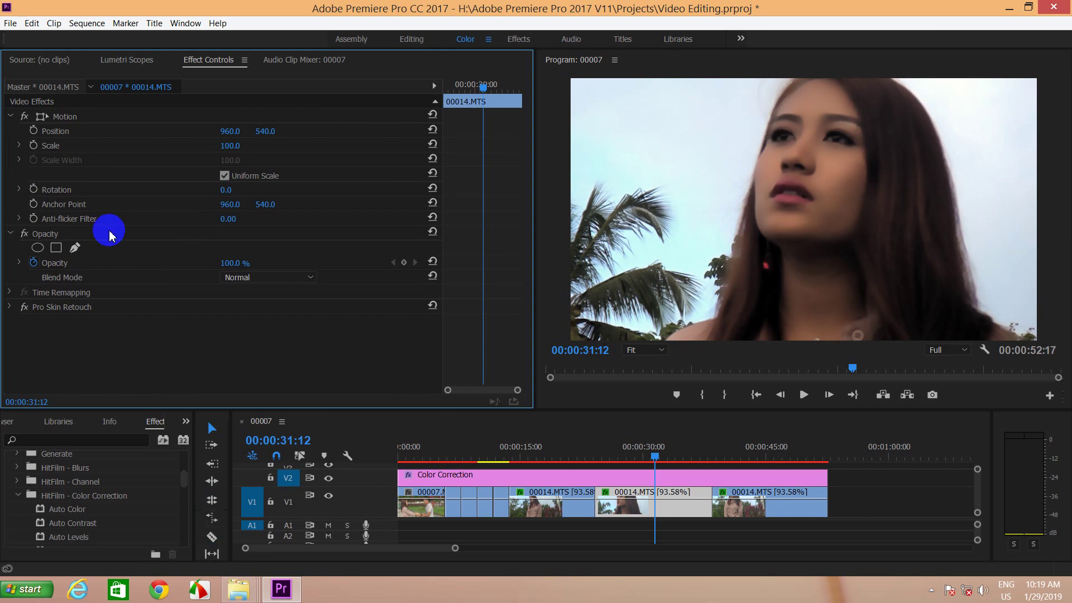
left_click(24, 307)
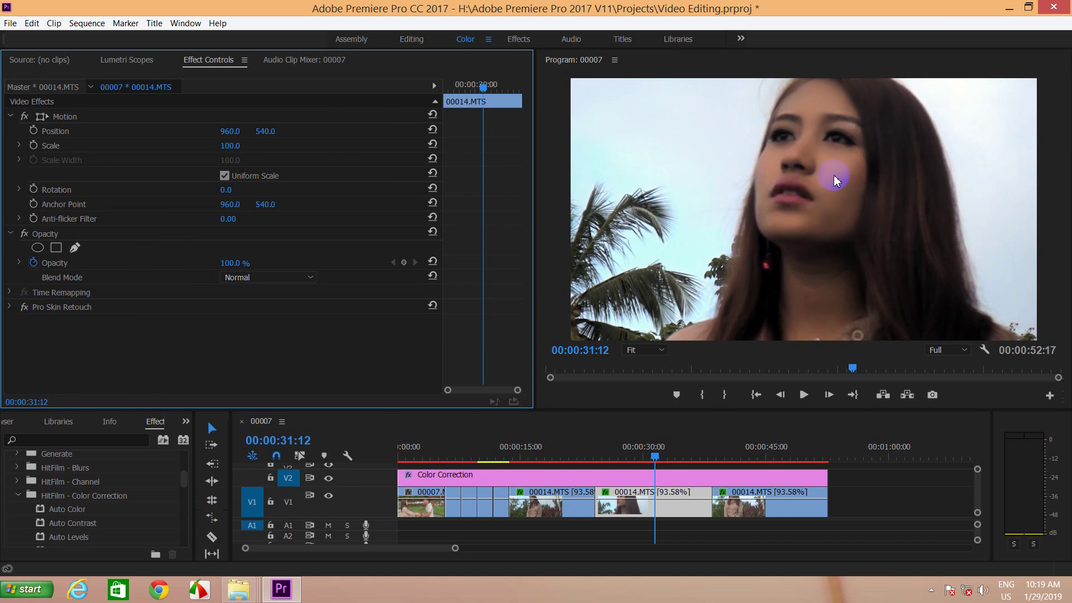
mouse_move(657, 455)
left_mouse_down()
mouse_move(693, 457)
mouse_move(603, 458)
left_mouse_up()
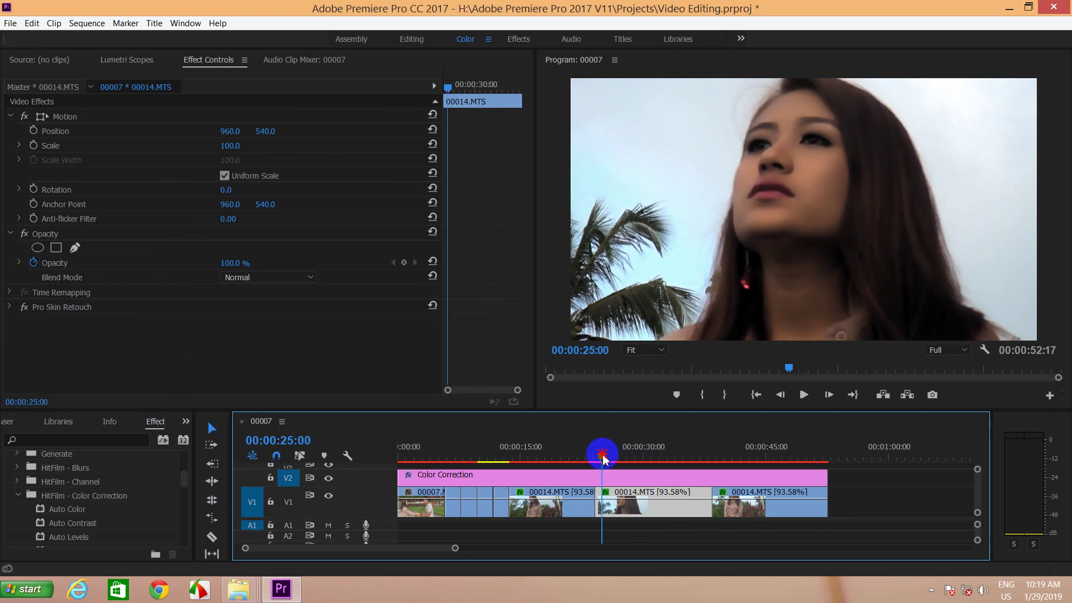
left_click_drag(603, 457, 655, 456)
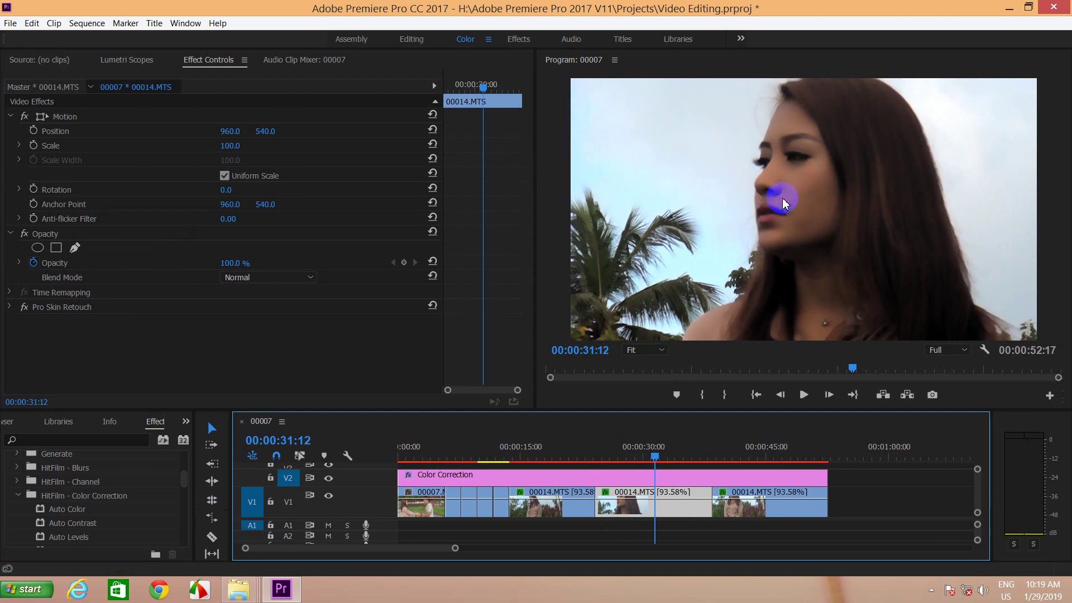
Toggle the V2 Color Correction layer to compare grading, leave it hidden, and switch off Pro Skin Retouch.
left_click(438, 487)
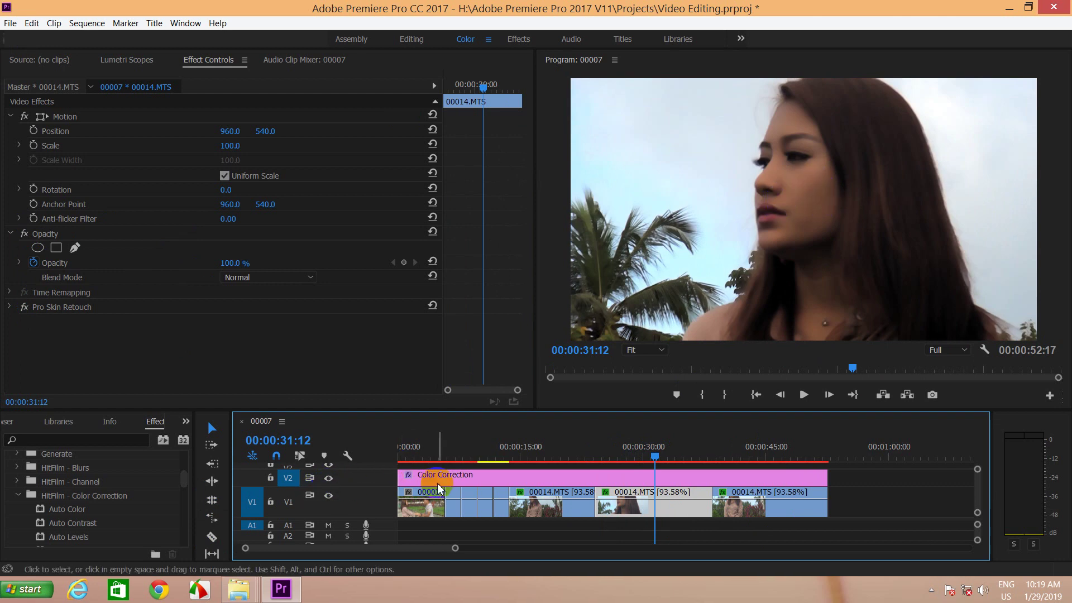
left_click(328, 478)
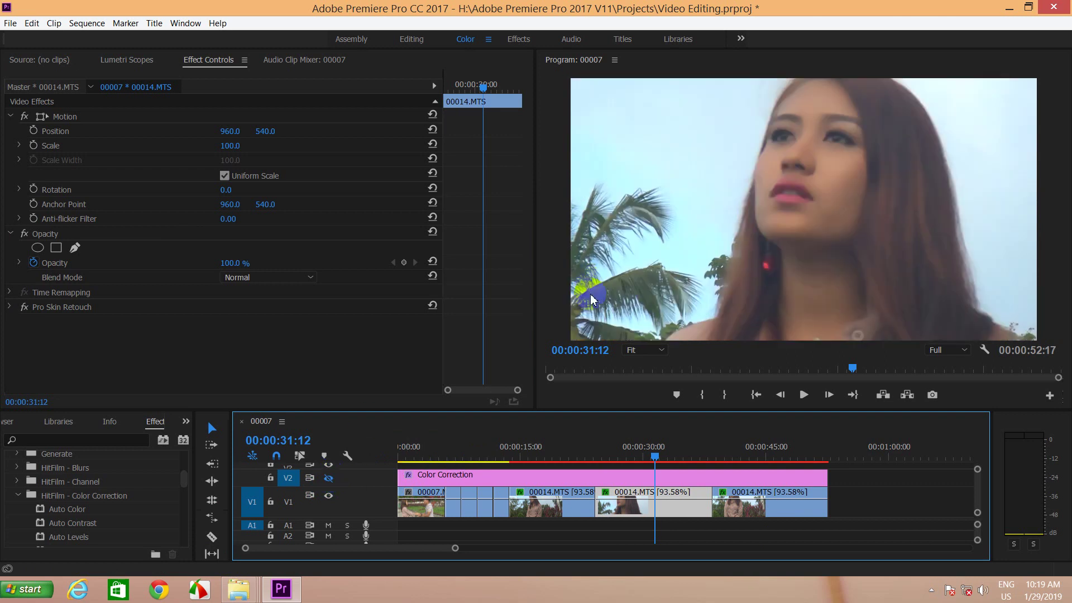
left_click(327, 479)
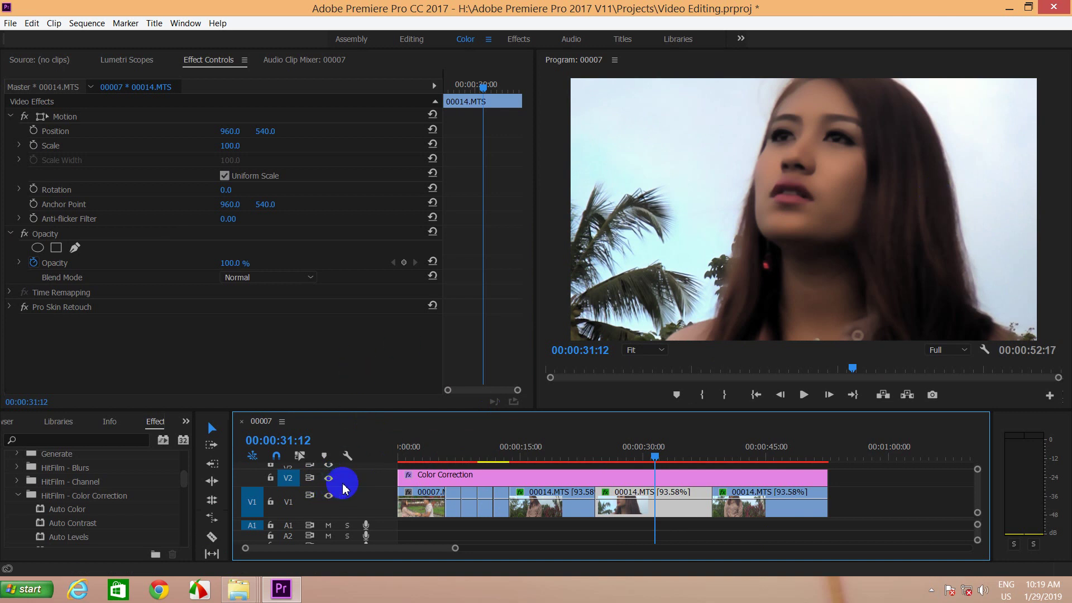
left_click(327, 481)
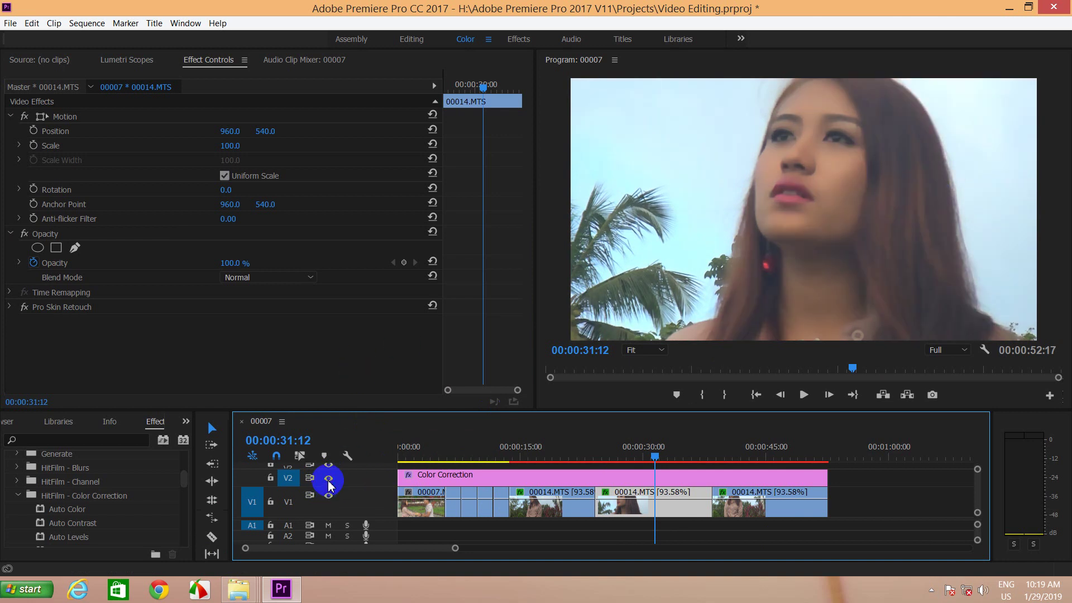
left_click(328, 481)
left_click(328, 482)
left_click(328, 481)
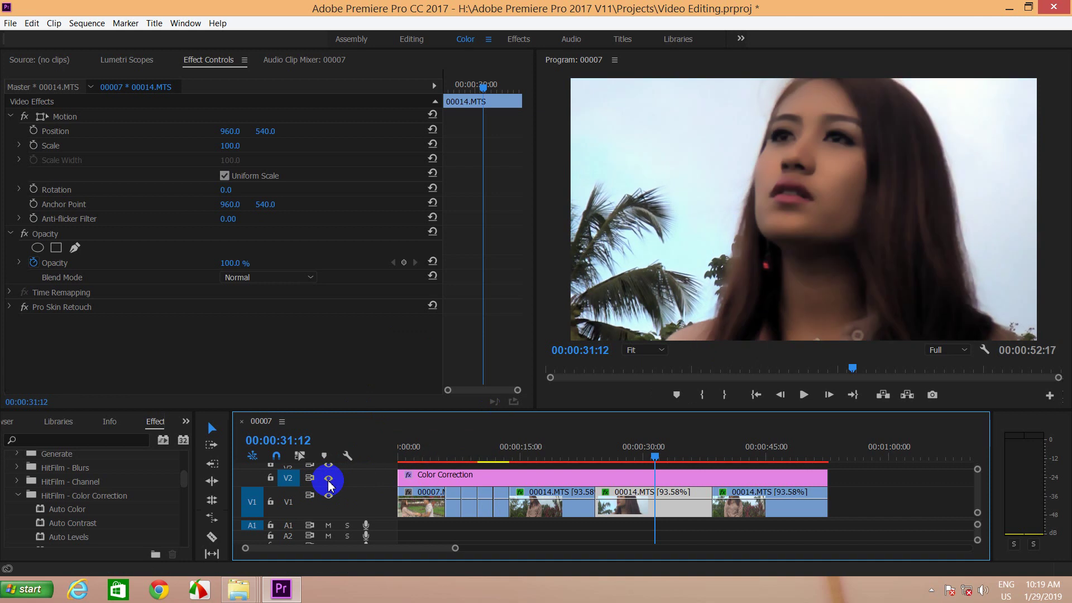
left_click(329, 481)
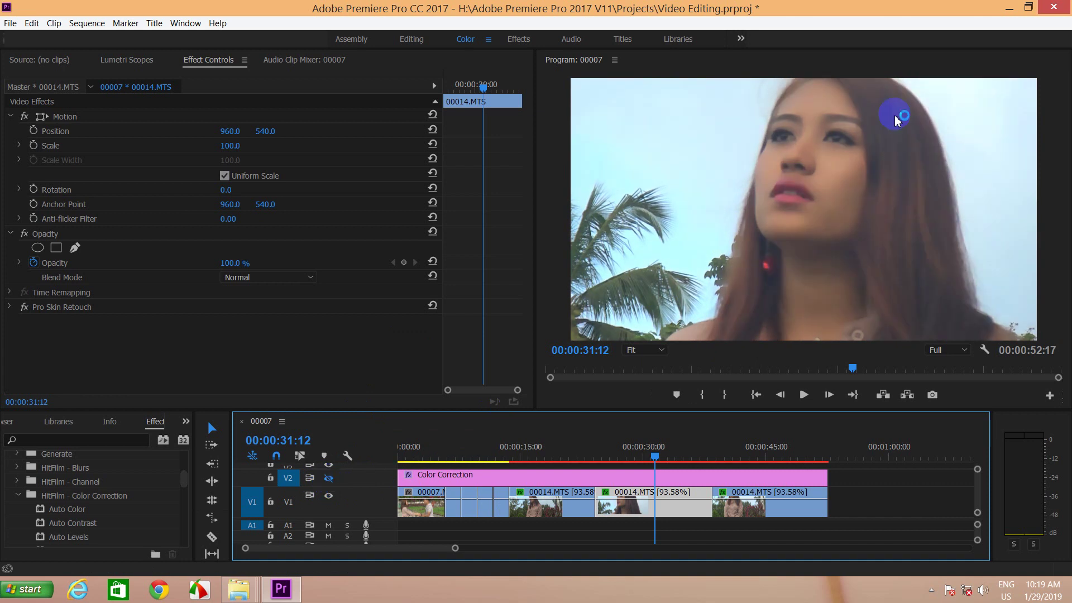
left_click(25, 307)
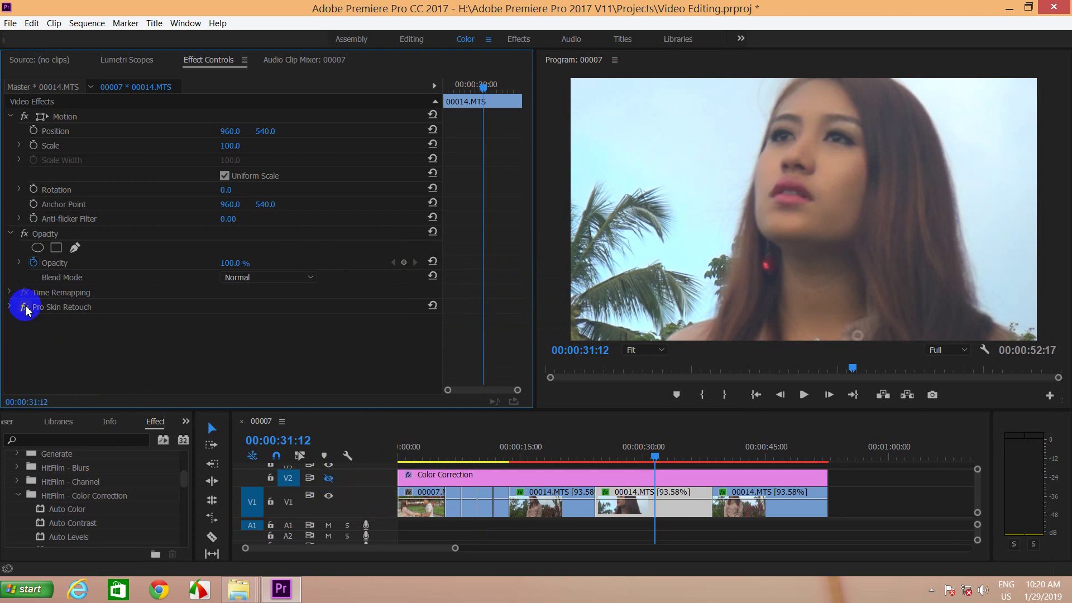
Turn the V2 Color Correction layer back on, enlarge the timeline panel, and minimize Premiere Pro.
left_click(330, 478)
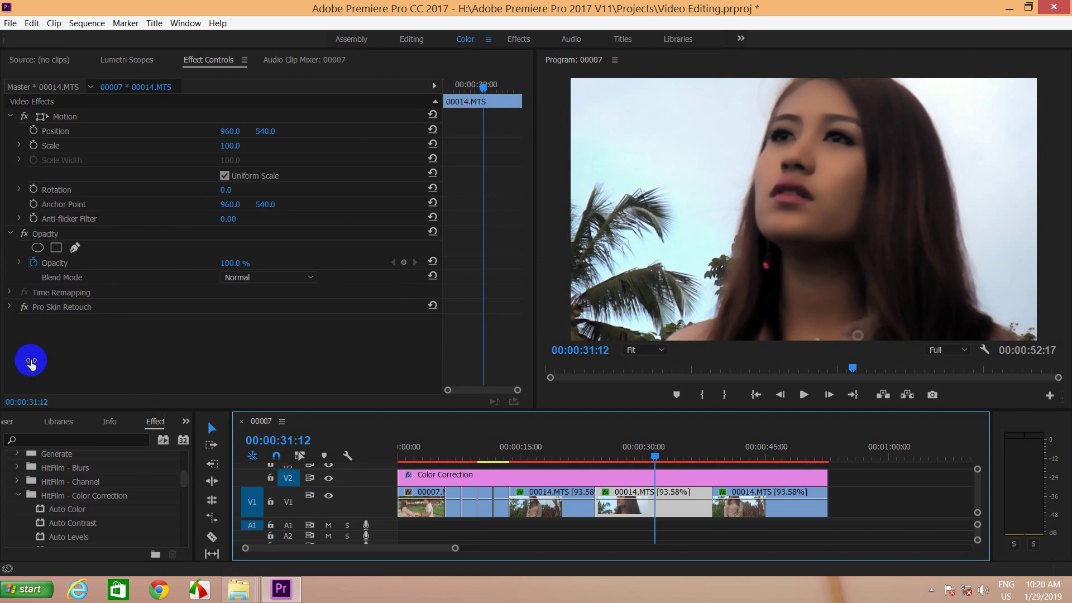
left_click_drag(179, 411, 190, 330)
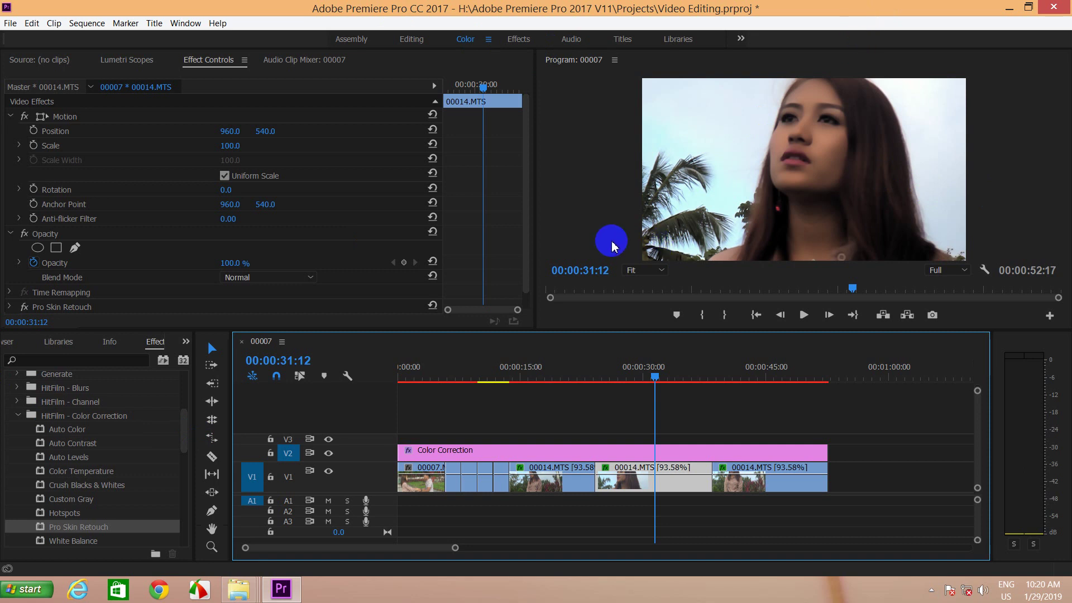
left_click(1008, 8)
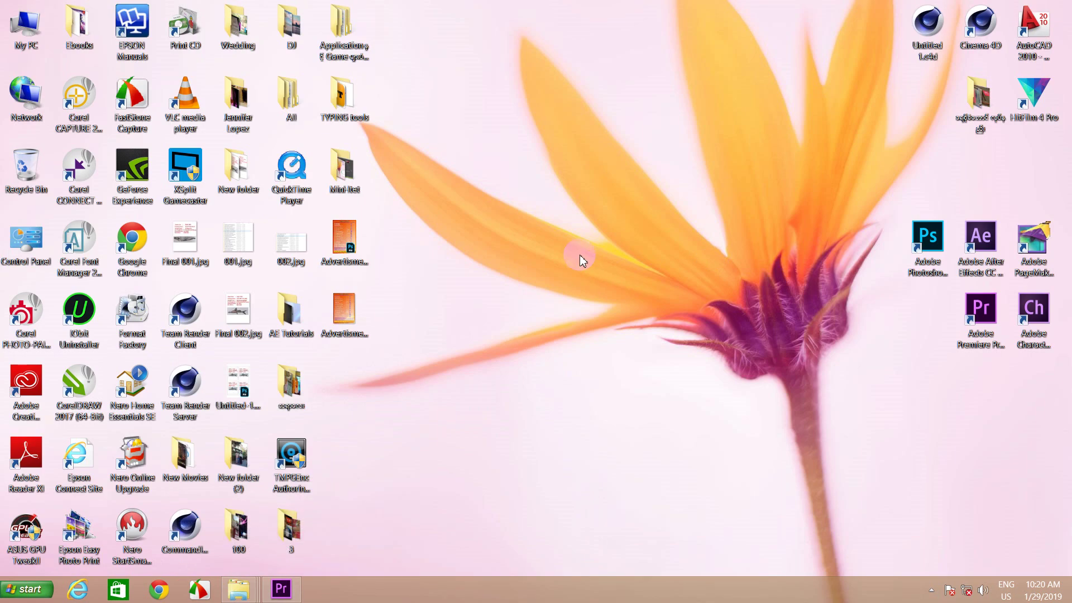